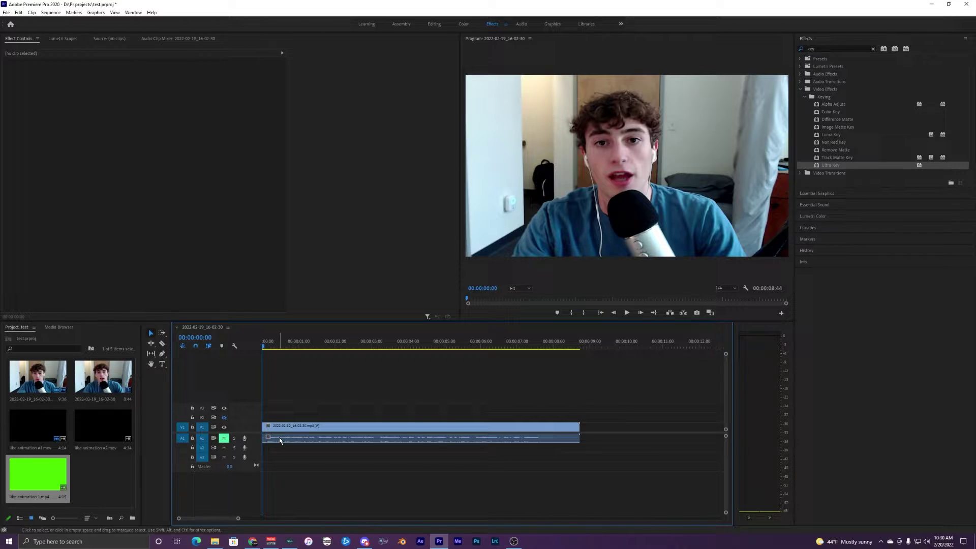
Step: Examine the three like animation clips in the project bin, comparing the green-background version with the two transparent ones
left_click(38, 457)
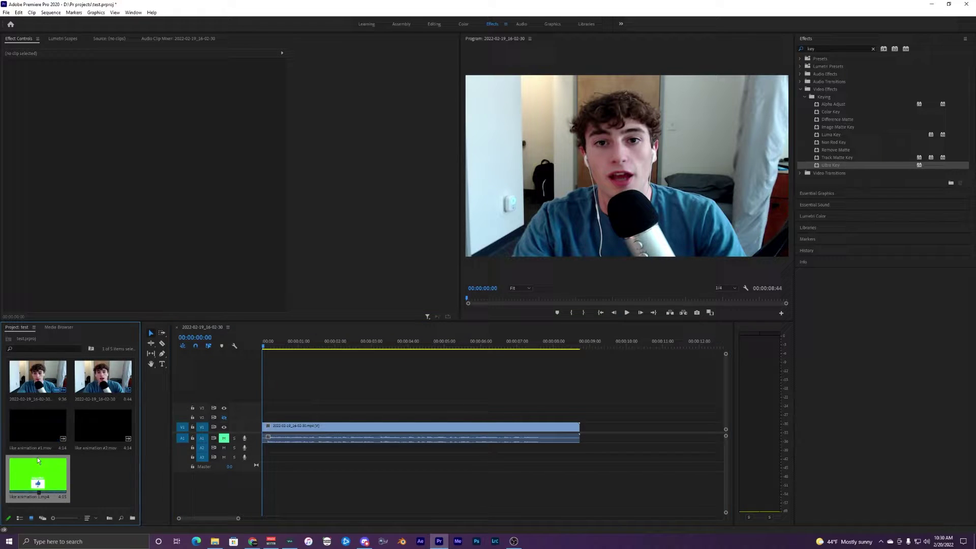
left_click(38, 442)
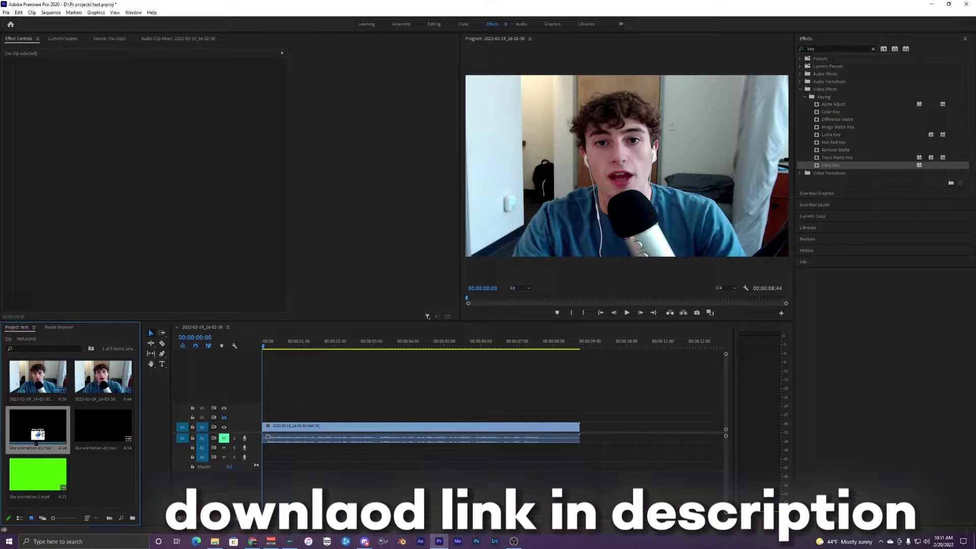
left_click(44, 458)
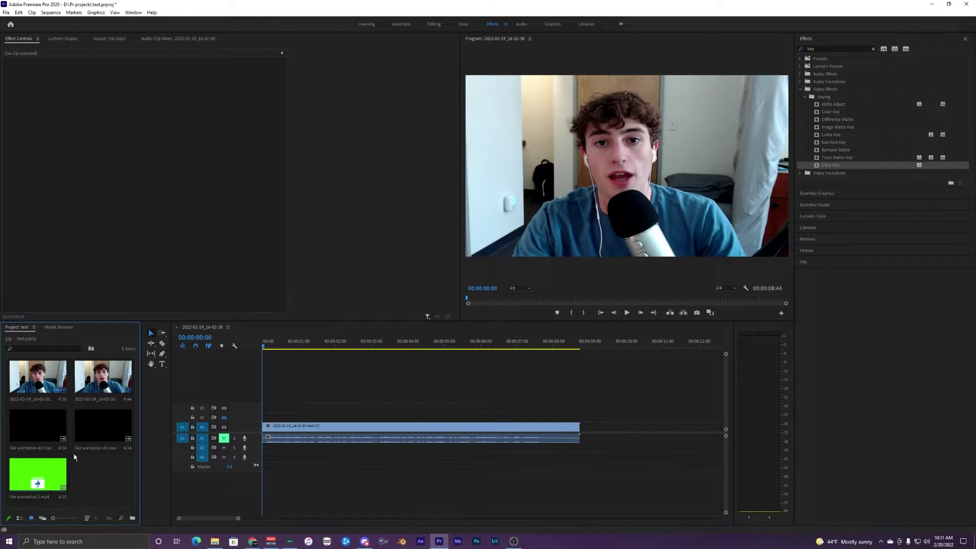
left_click(51, 430)
left_click(95, 427)
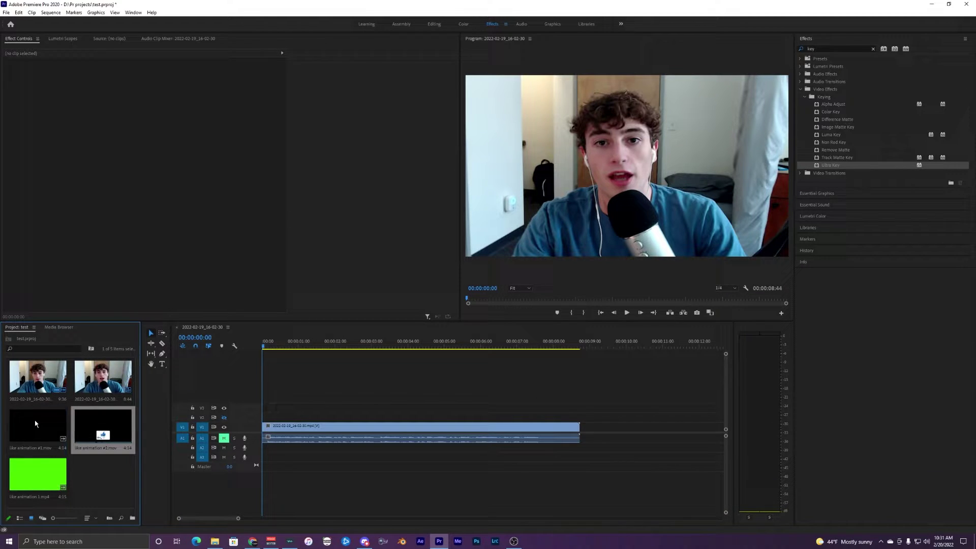
left_click(48, 429)
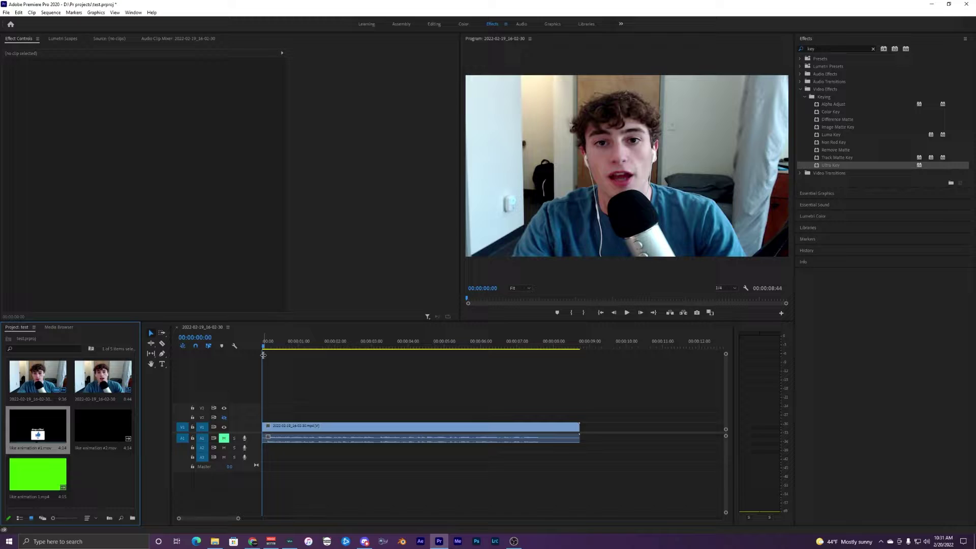
mouse_move(297, 347)
left_mouse_down()
mouse_move(341, 353)
mouse_move(280, 352)
left_mouse_up()
left_click(39, 473)
left_click(32, 418)
Step: Place like animation #1.mov on track V2 above the webcam footage, starting at about 1.8 seconds, and play it back
left_click_drag(45, 429, 329, 422)
left_click(305, 344)
key("space")
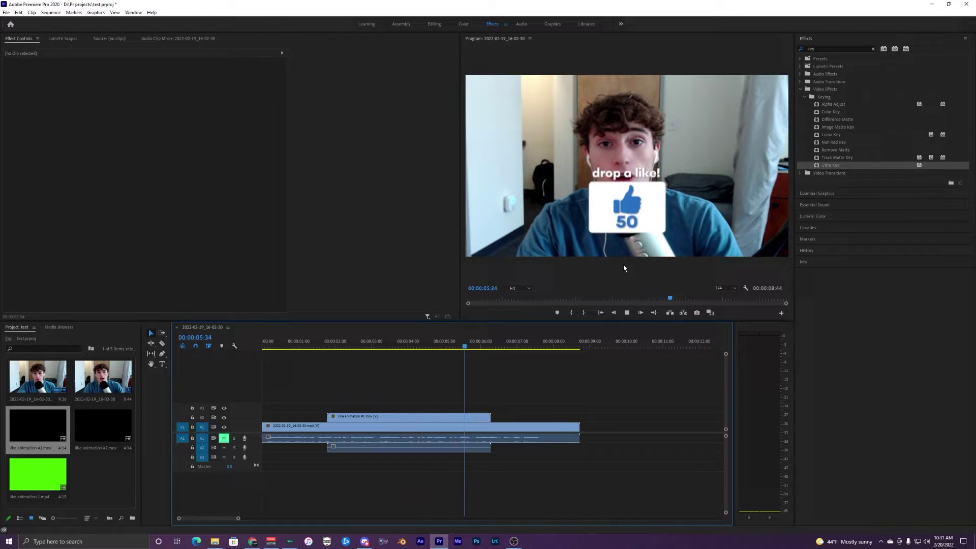
key("space")
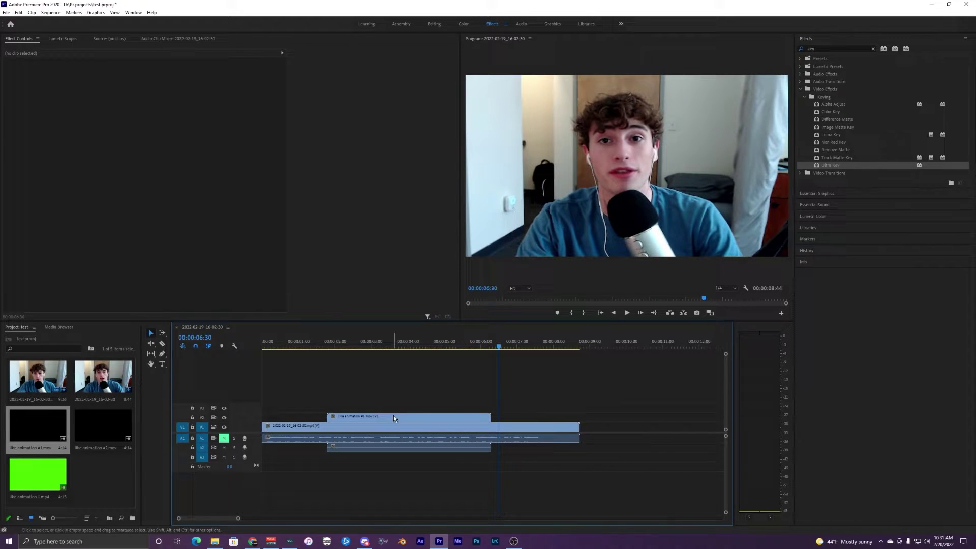
Step: Select the like animation #1.mov clip on V2 and replay the sequence from the clip's start
left_click(394, 416)
left_click_drag(364, 348, 328, 352)
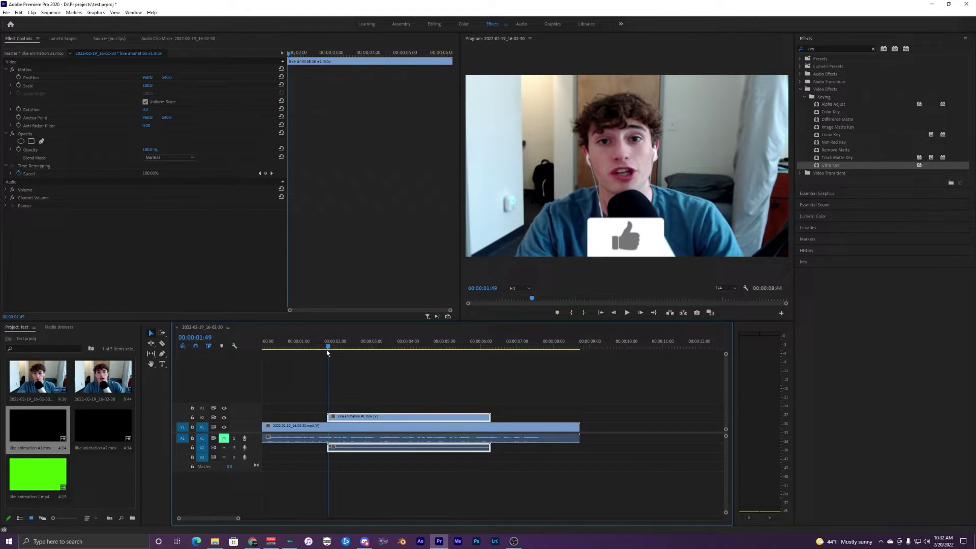
key("space")
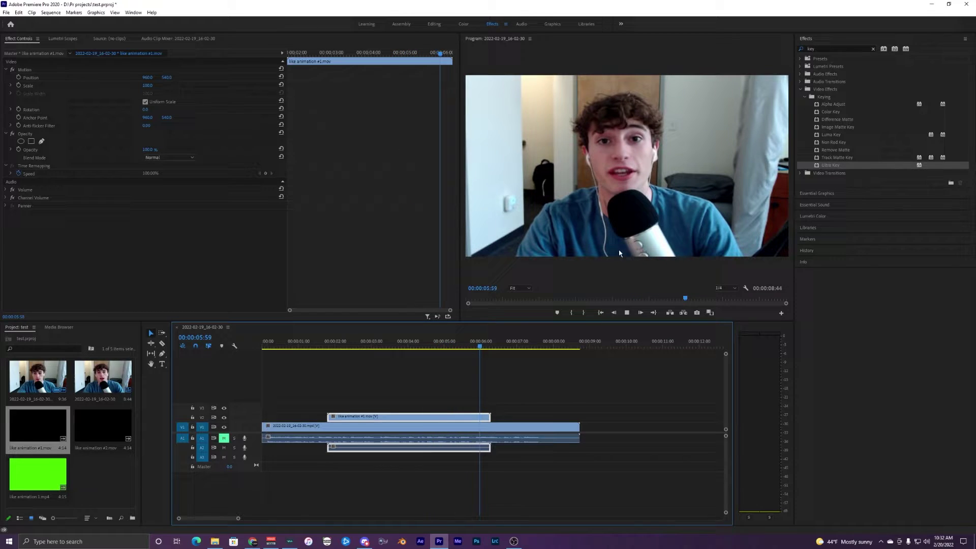
Step: Park the playhead where the like animation is fully shown and set the like animation #1.mov clip's scale to 70
left_click(425, 345)
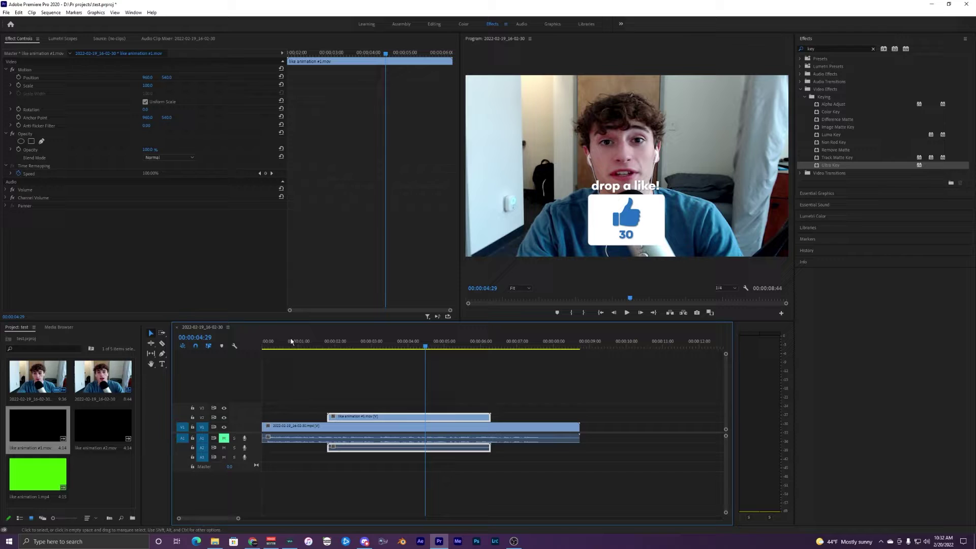
left_click(148, 85)
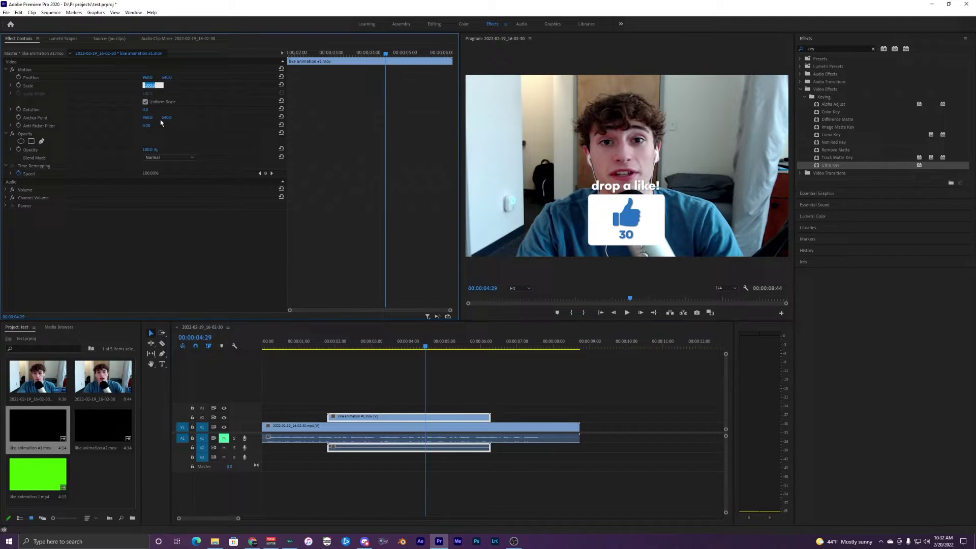
type("70")
key("Return")
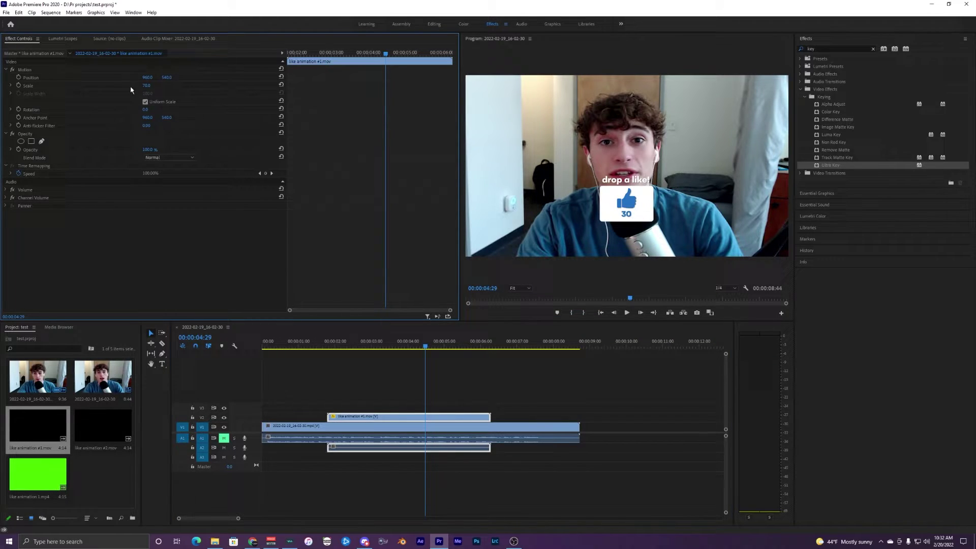
Step: Move like animation #1.mov lower in the frame by increasing its vertical position
left_click(612, 233)
left_click(432, 419)
left_click(429, 410)
left_click(428, 417)
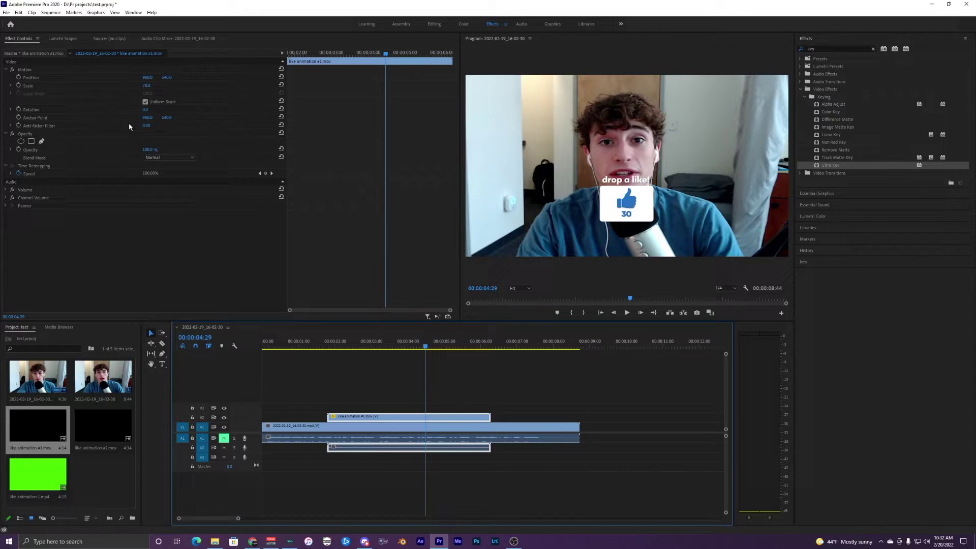
left_click(107, 95)
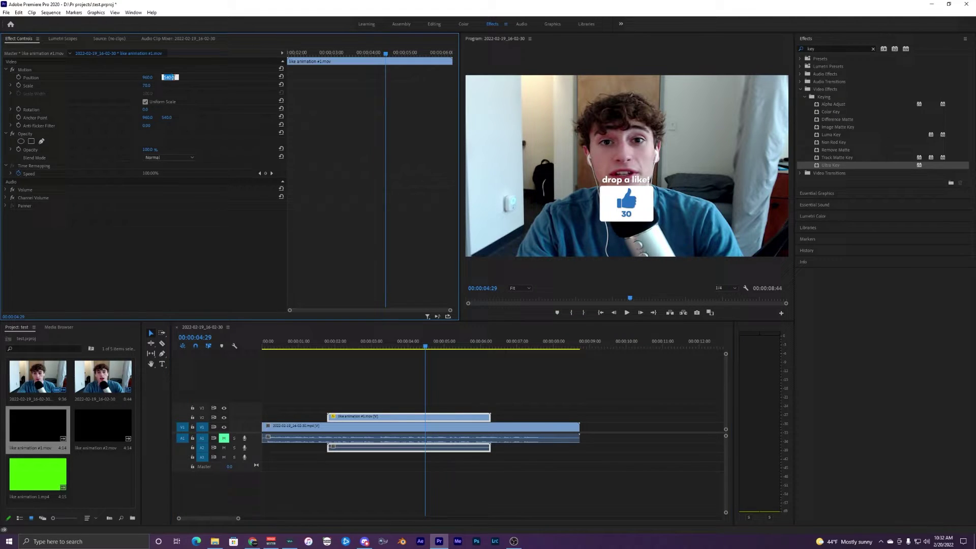
left_click_drag(168, 76, 172, 90)
Step: Play back the resized and repositioned like animation #1.mov over the webcam footage from the clip's start
left_click(328, 345)
key("space")
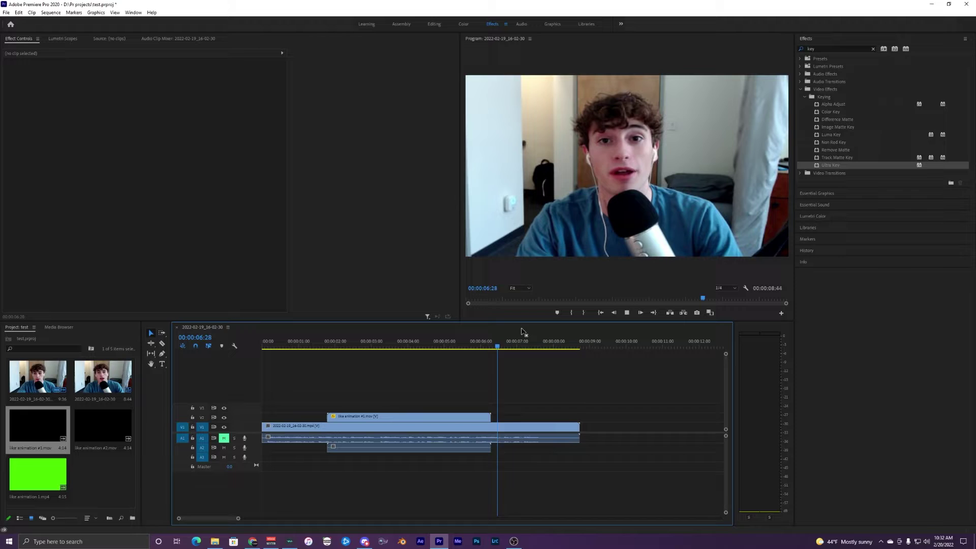
key("space")
scroll(391, 412, "down", 1)
left_click(317, 346)
key("space")
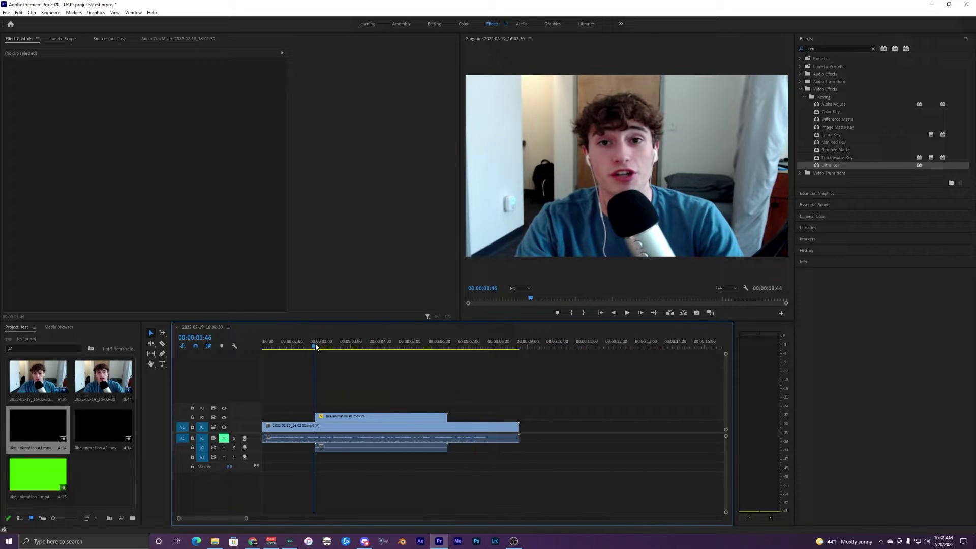
Step: Stop playback and delete the like animation #1.mov clip from the timeline
left_click(338, 420)
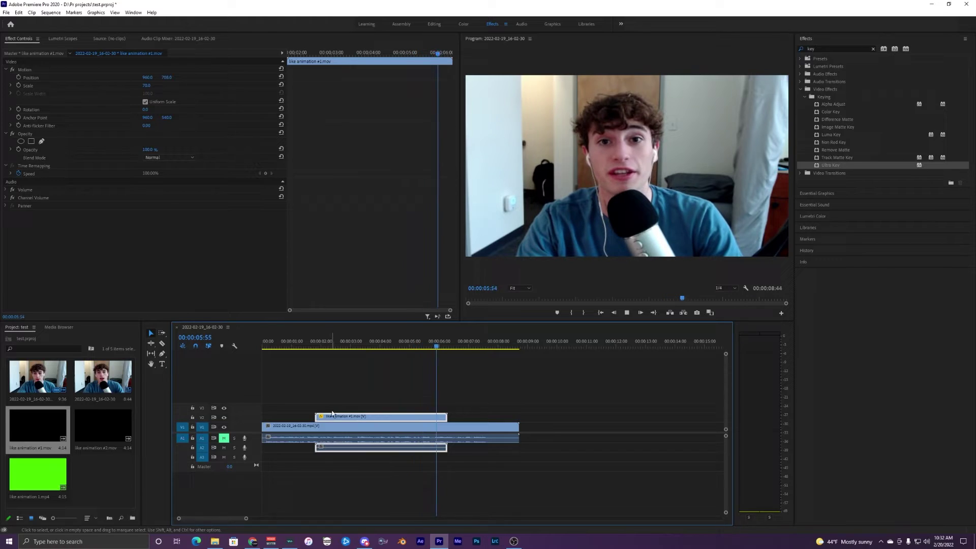
key("space")
key("Delete")
Step: Place like animation #2.mov on track V2 above the webcam footage at about 2 seconds and play it back
left_click(297, 347)
left_click(98, 424)
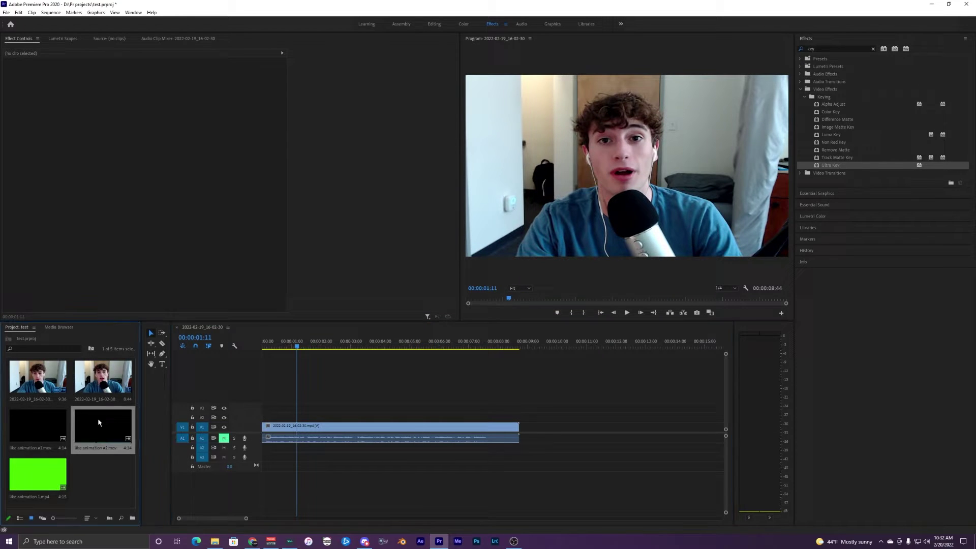
left_click(101, 463)
left_click(98, 431)
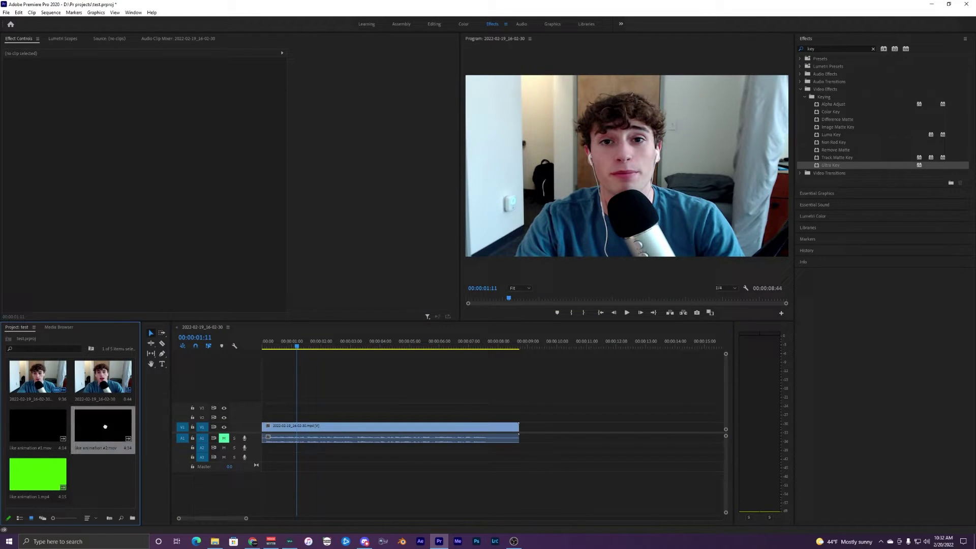
left_click_drag(130, 417, 313, 418)
left_click_drag(310, 346, 286, 357)
key("space")
Step: Scale like animation #2.mov to 50 and move it down to the bottom centre of the frame
left_click(335, 418)
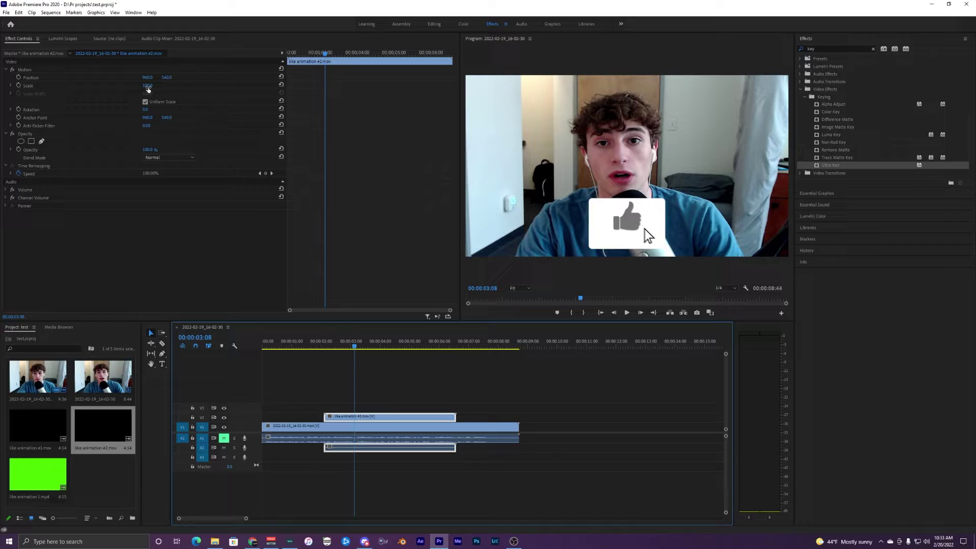
left_click(148, 84)
type("50")
key("Return")
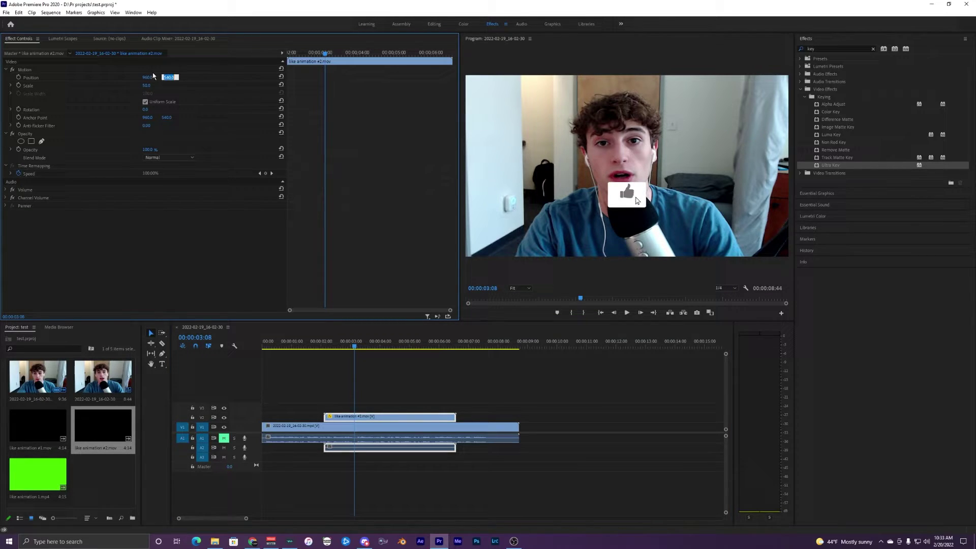
left_click_drag(637, 201, 636, 249)
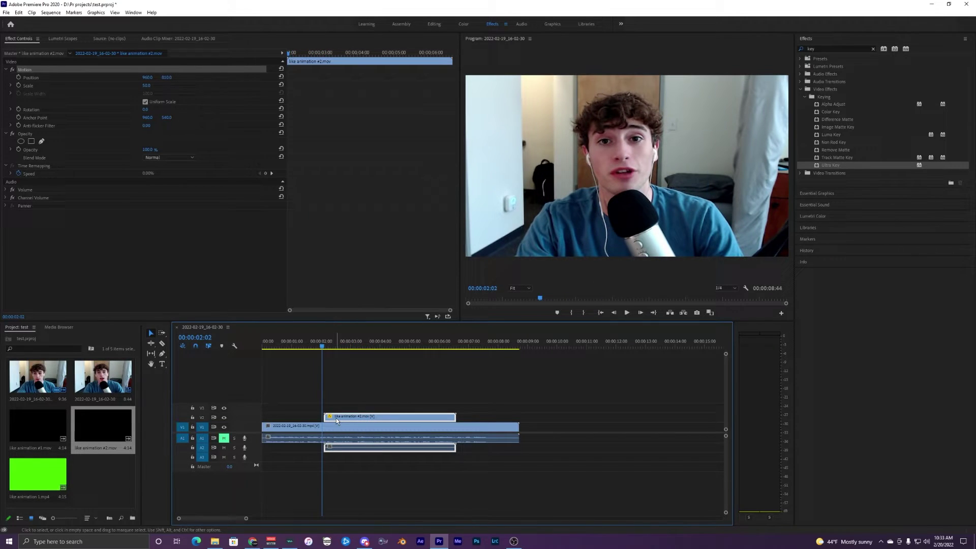
Step: Compare the two transparent like animations in the bin, then delete the like animation #2.mov clip from the timeline
left_click(34, 426)
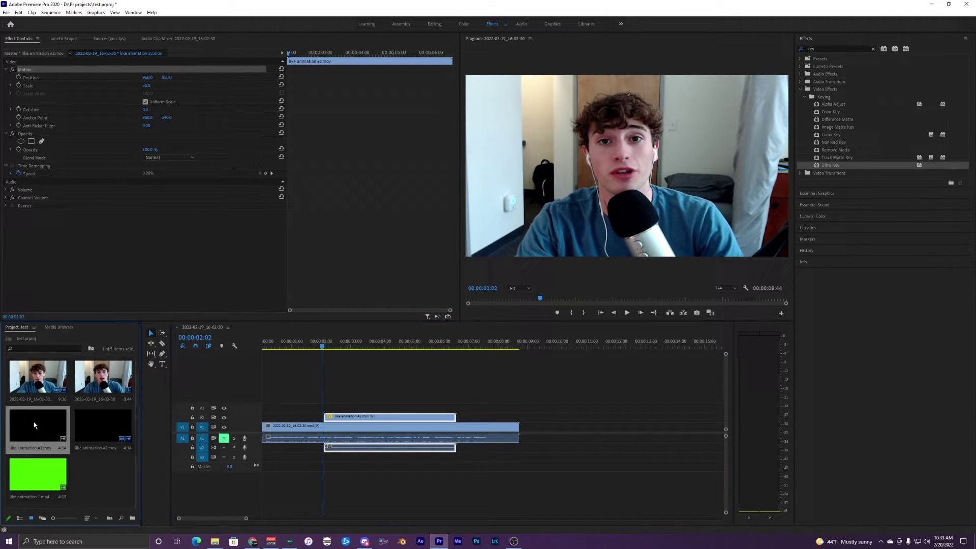
left_click(82, 427)
left_click(35, 430)
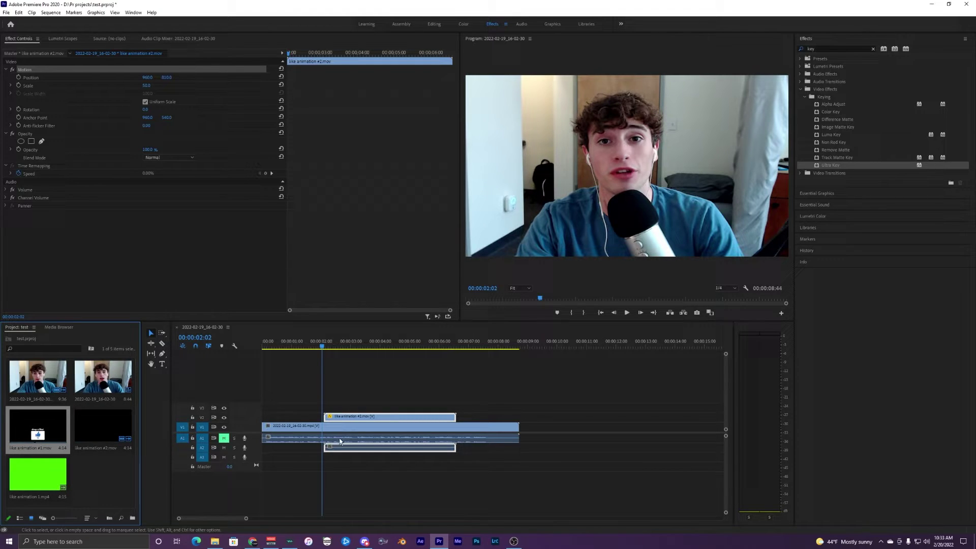
left_click(340, 417)
key("Delete")
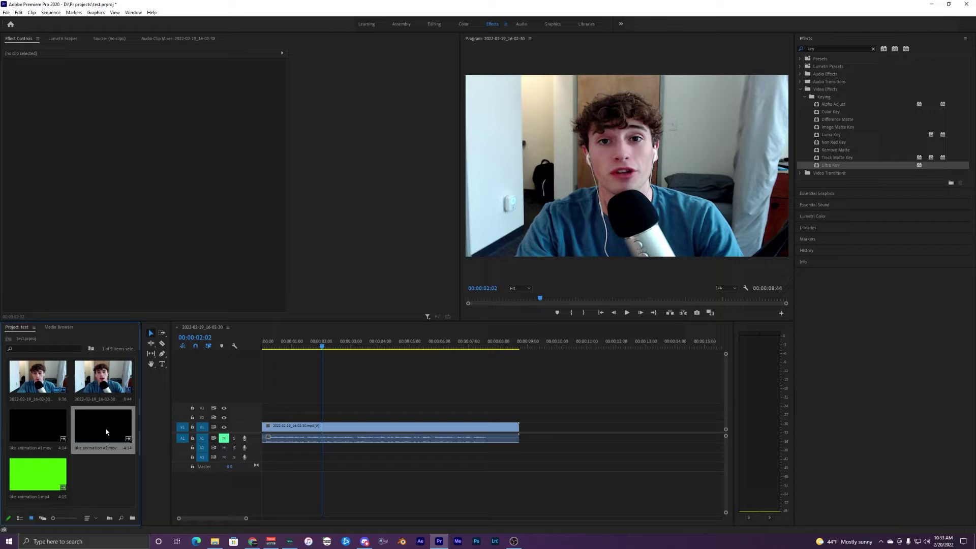
Step: Place the green-background like animation 1.mp4 on track V2 at about 1.5 seconds and park the playhead on its thumbs-up graphic
left_click(43, 472)
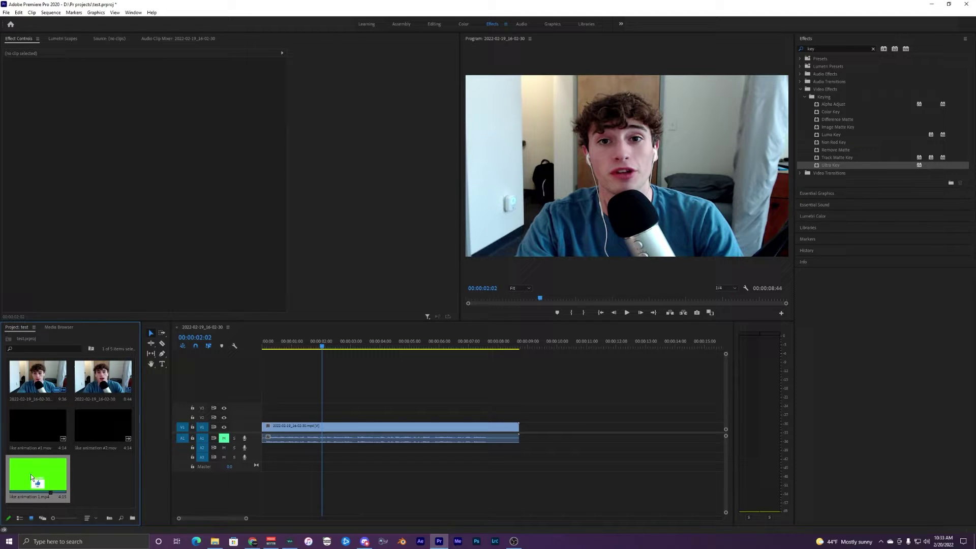
left_click_drag(31, 474, 308, 417)
left_click(338, 348)
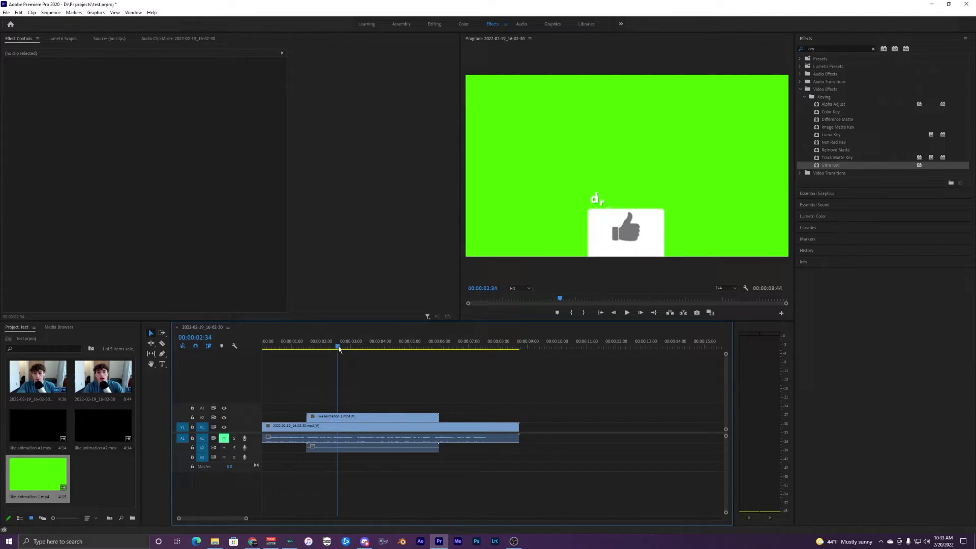
left_click_drag(339, 349, 396, 348)
left_click(381, 417)
left_click(360, 348)
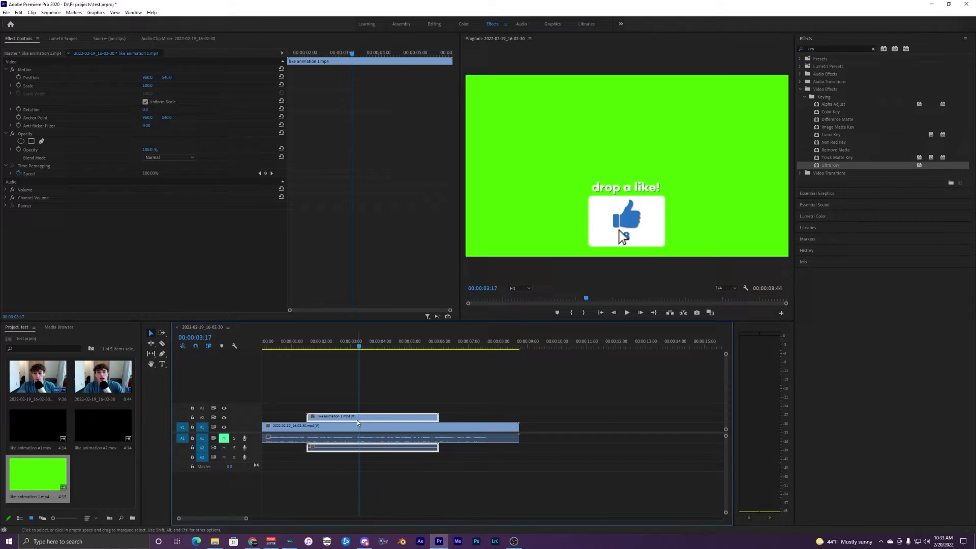
Step: Apply the Ultra Key effect to like animation 1.mp4 on V2 and sample its green background as the key color
left_click(357, 395)
left_click(356, 417)
left_click(826, 164)
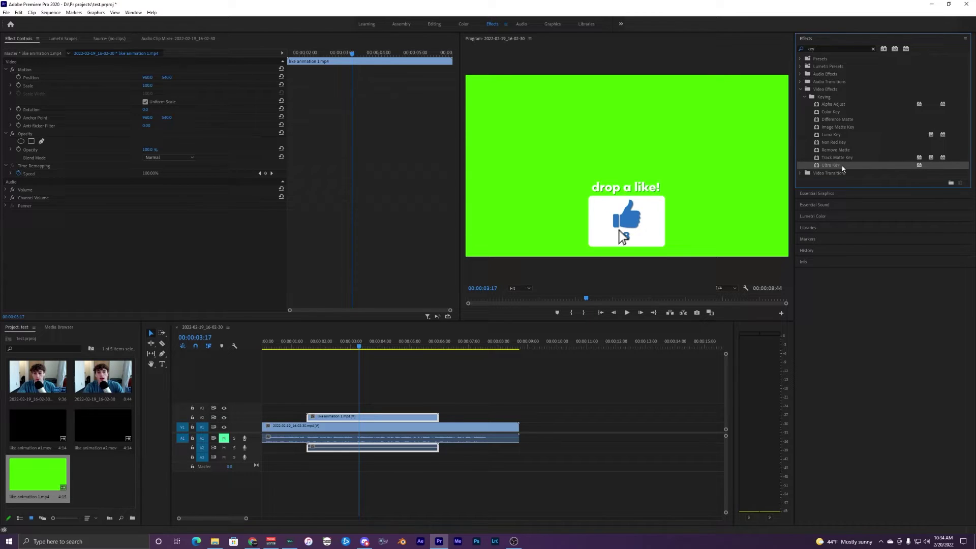
left_click_drag(705, 222, 348, 414)
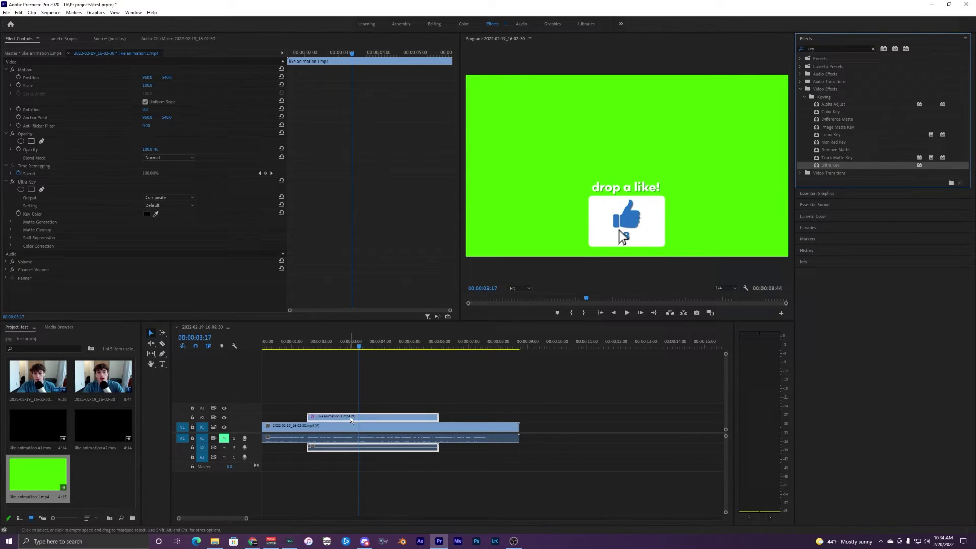
left_click(156, 215)
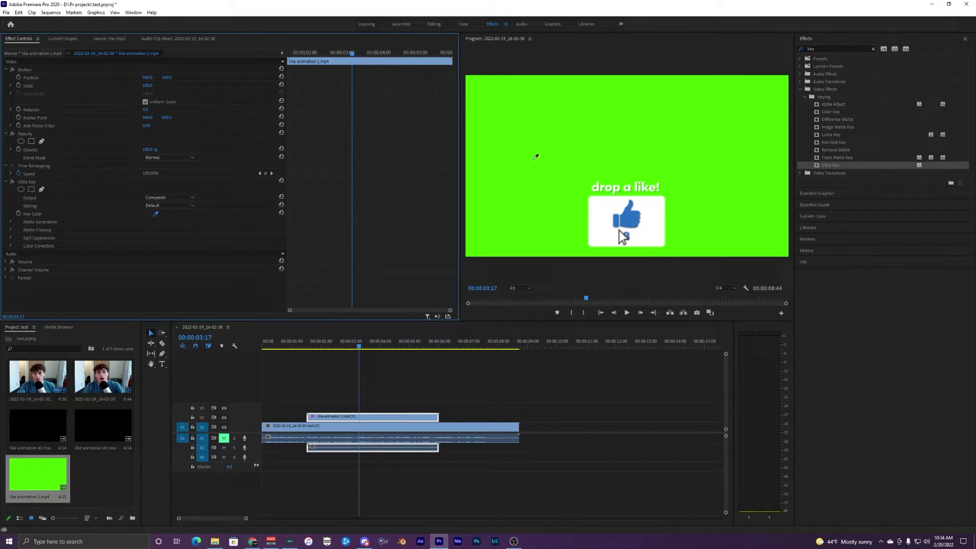
left_click(550, 142)
Step: Play back the keyed like animation over the webcam footage and return the playhead to the moment the thumbs-up is clicked
left_click(294, 344)
key("space")
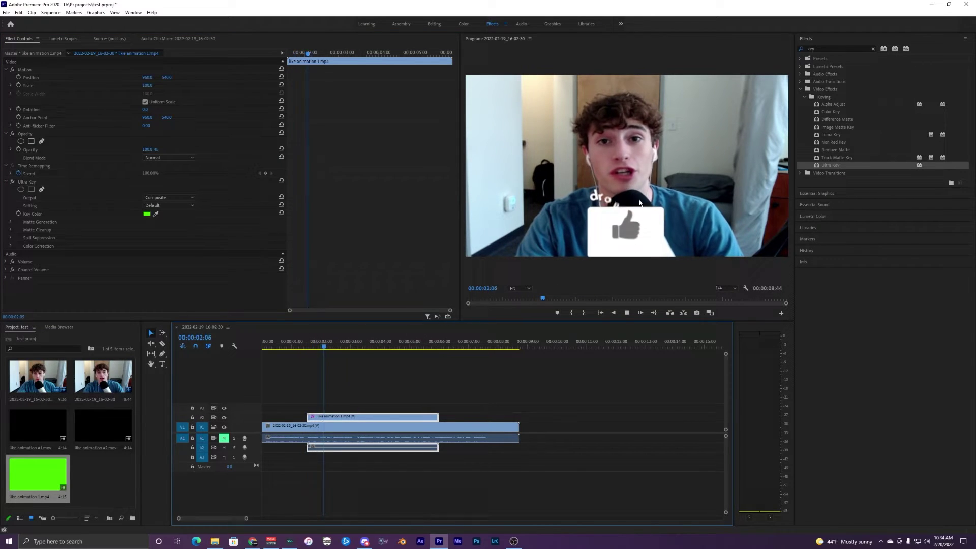
key("space")
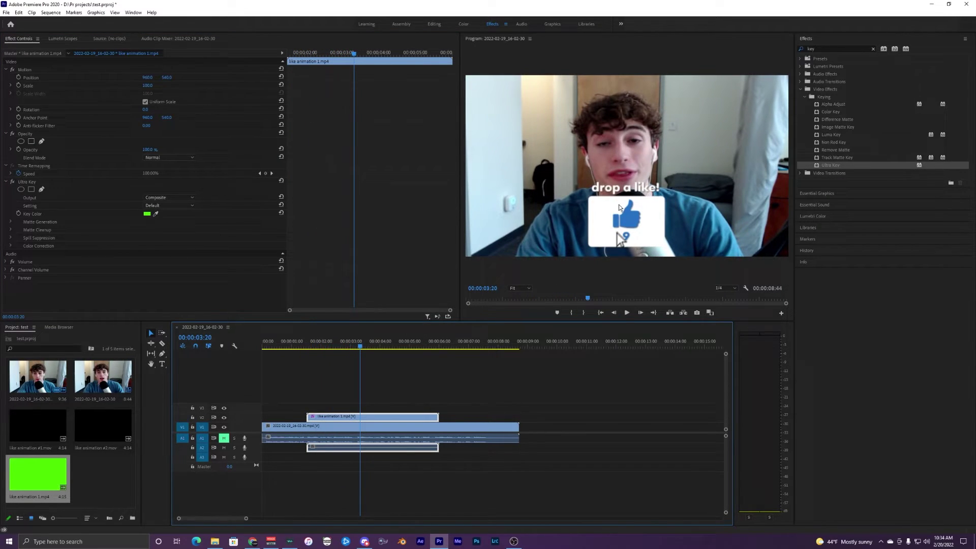
key("space")
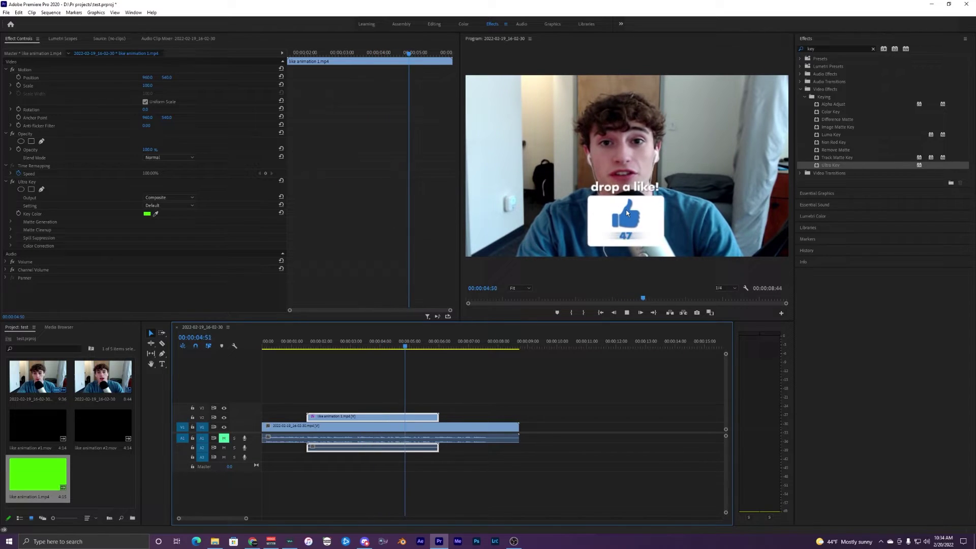
left_click(358, 344)
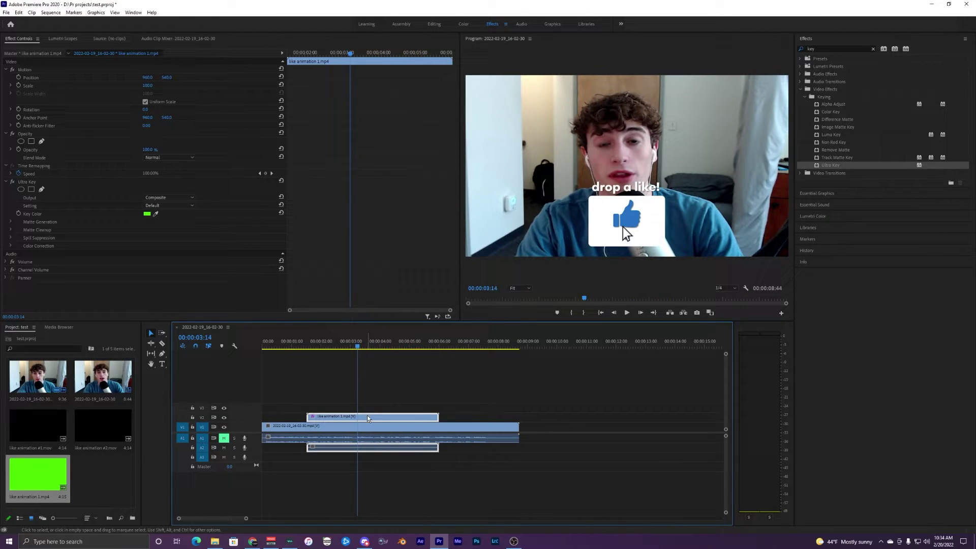
Step: Scale the keyed like animation 1.mp4 clip on V2 to 50 and set its vertical position to 700
left_click(146, 85)
type("50")
key("Return")
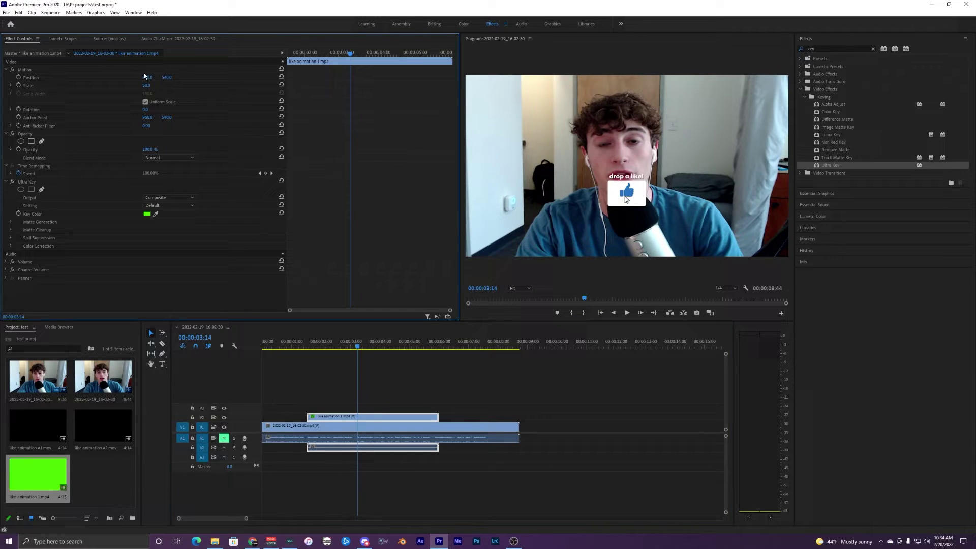
left_click(171, 78)
type("300")
key("Return")
left_click(170, 76)
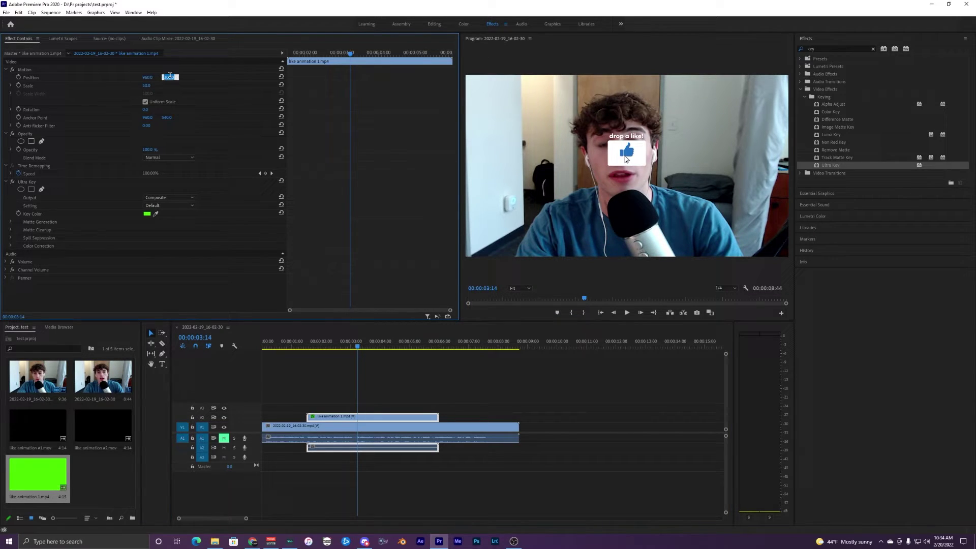
type("700")
left_click(334, 347)
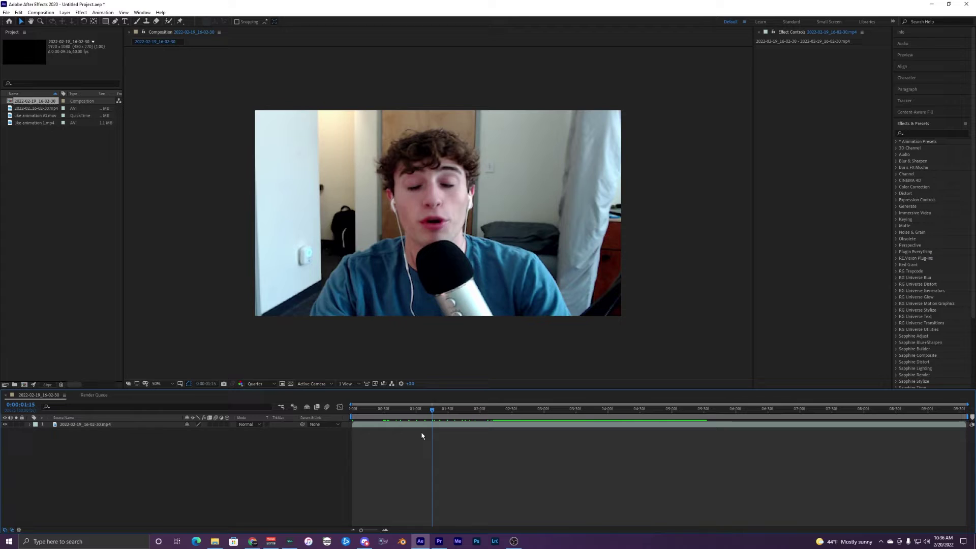
Step: In After Effects, compare the two like animation files and add the transparent like animation #1.mov above the webcam layer
left_click(401, 425)
left_click_drag(402, 410, 446, 418)
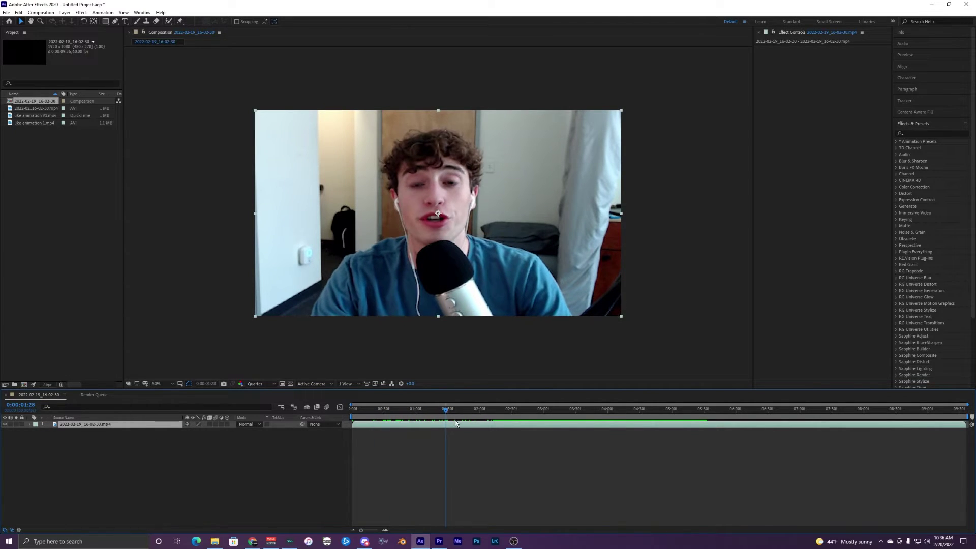
left_click(30, 123)
left_click(26, 116)
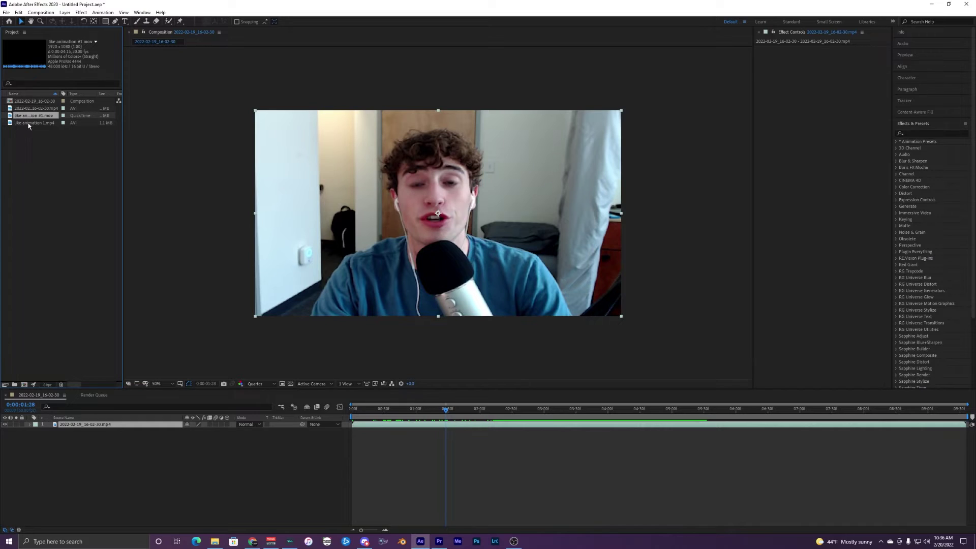
left_click(29, 124)
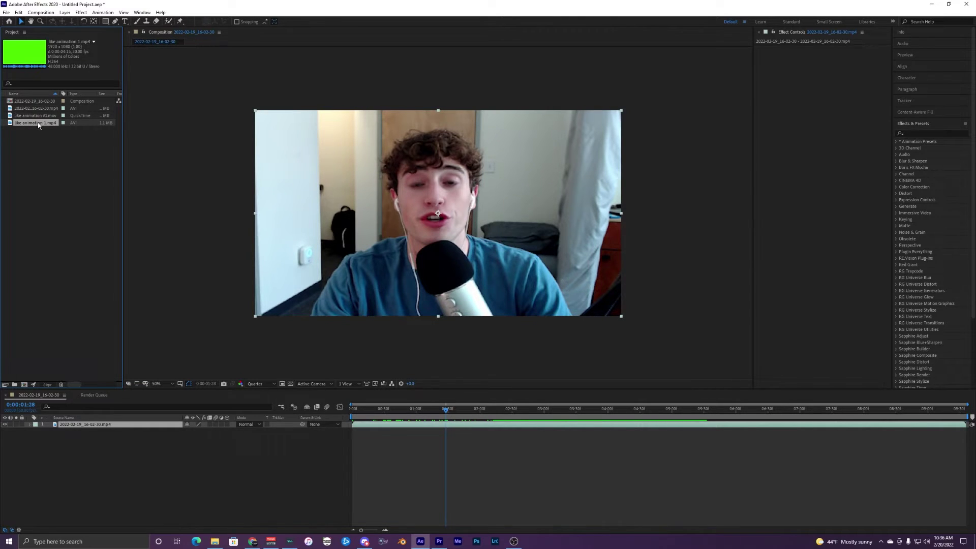
left_click(40, 115)
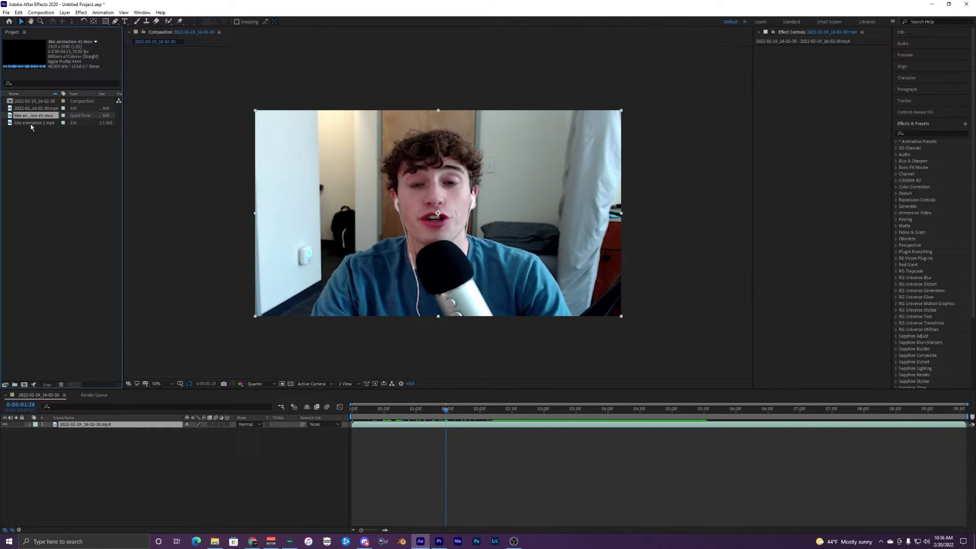
left_click_drag(33, 115, 79, 433)
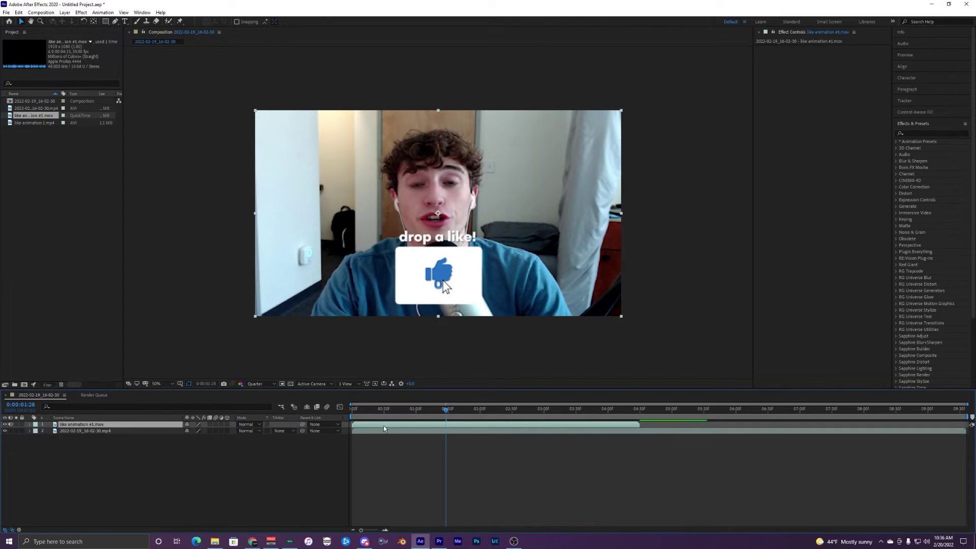
Step: Preview the composition from the start with like animation #1.mov over the webcam footage
left_click(426, 418)
left_click_drag(426, 418, 310, 425)
key("space")
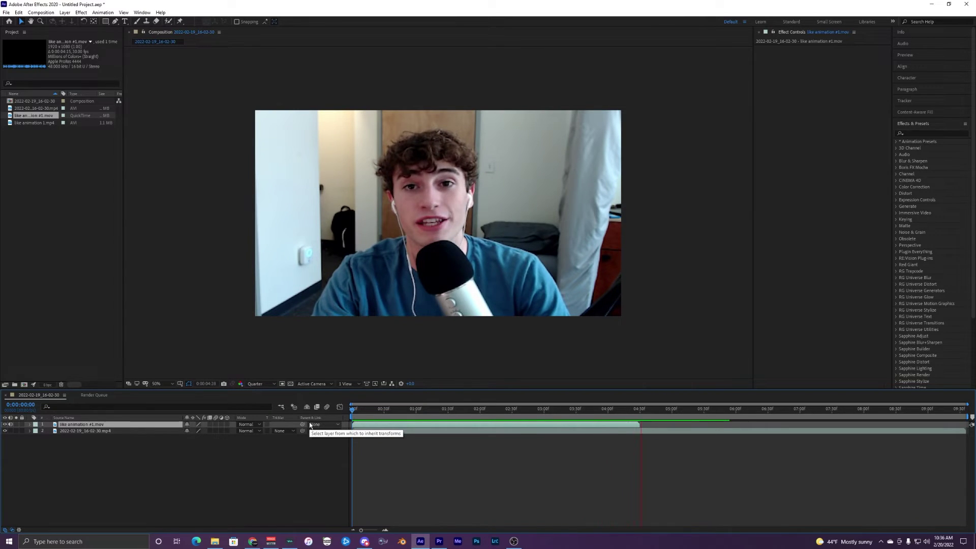
key("space")
Step: Scale the like animation #1.mov layer to 70% and lower it to a vertical position of about 708
type("s")
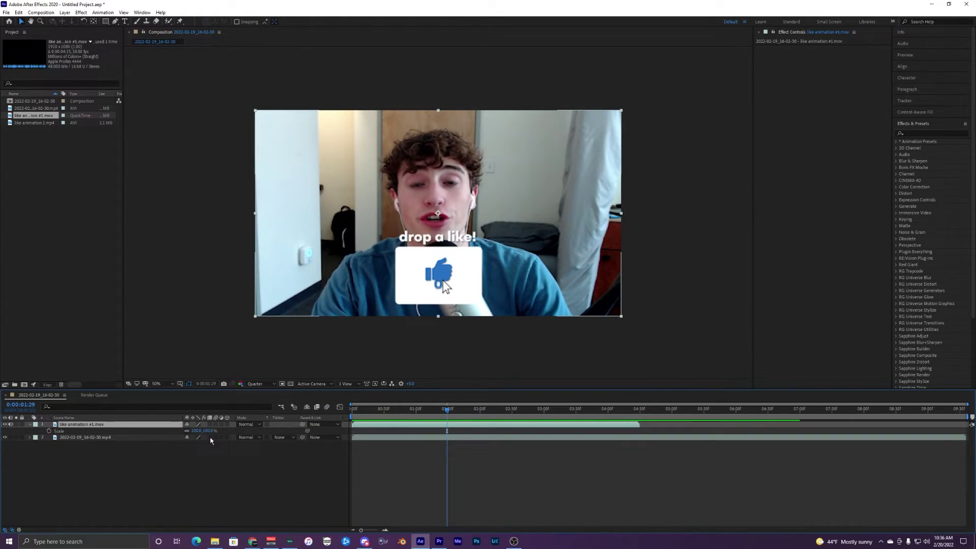
type("70")
key("Return")
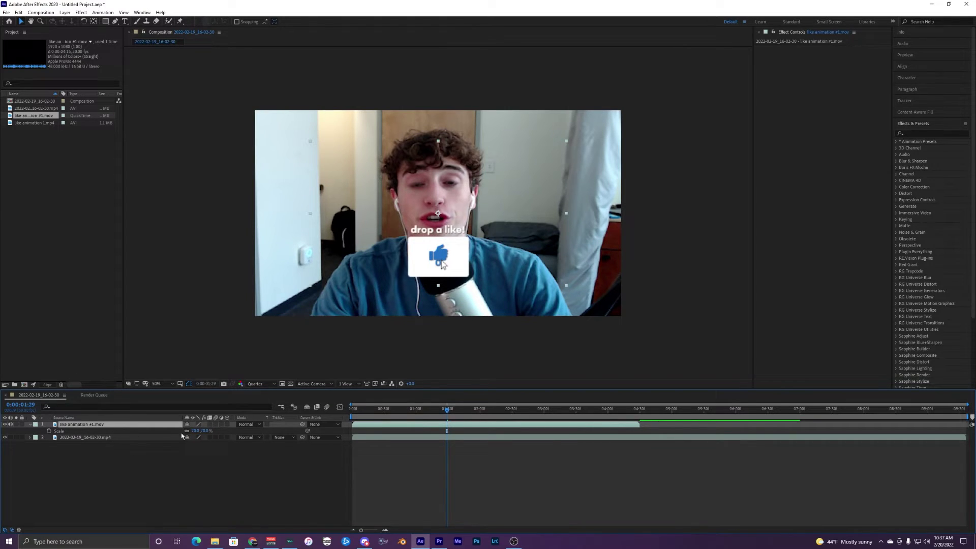
key("p")
left_click(207, 442)
left_click_drag(202, 432, 463, 468)
Step: Play back the lowered animation, then enable motion blur for the composition and the like animation #1.mov layer and preview it
key("space")
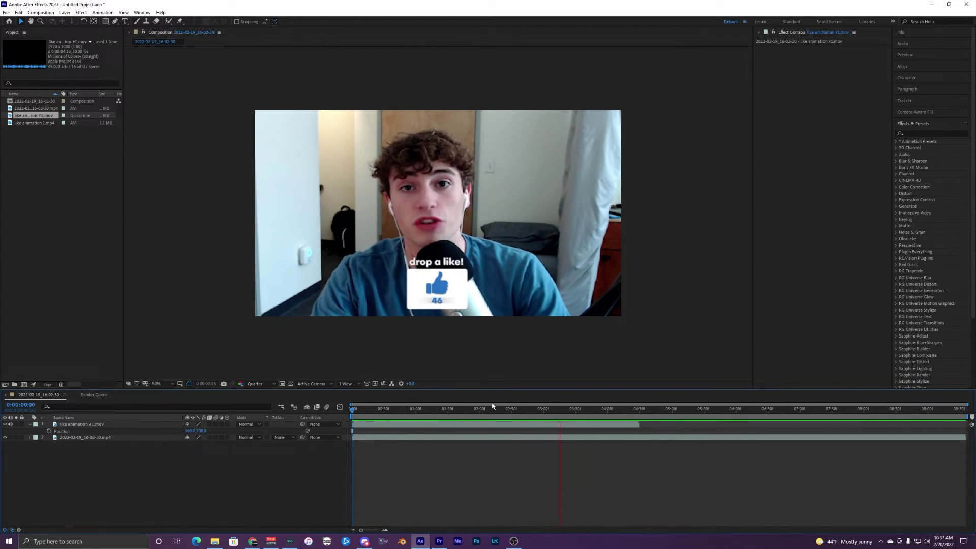
key("space")
left_click_drag(482, 408, 449, 413)
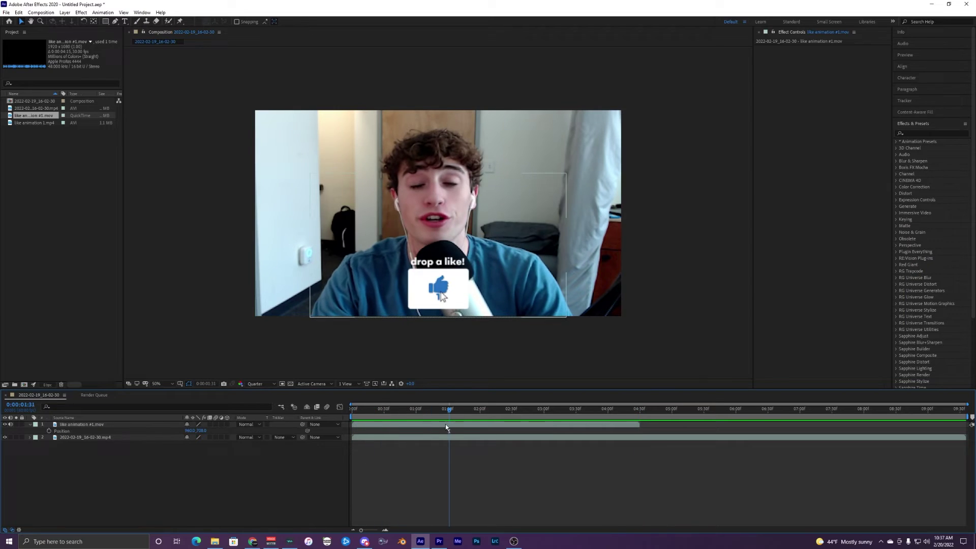
left_click(441, 426)
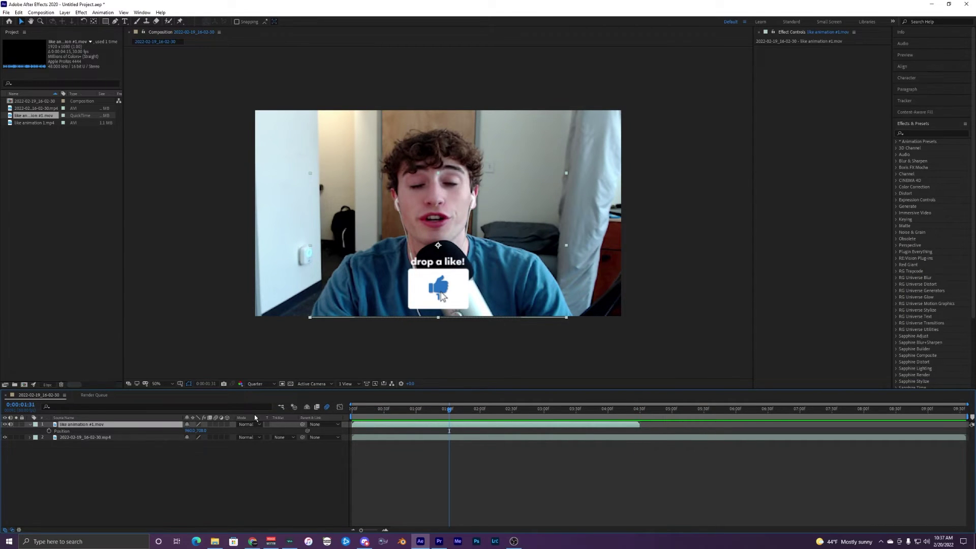
key("space")
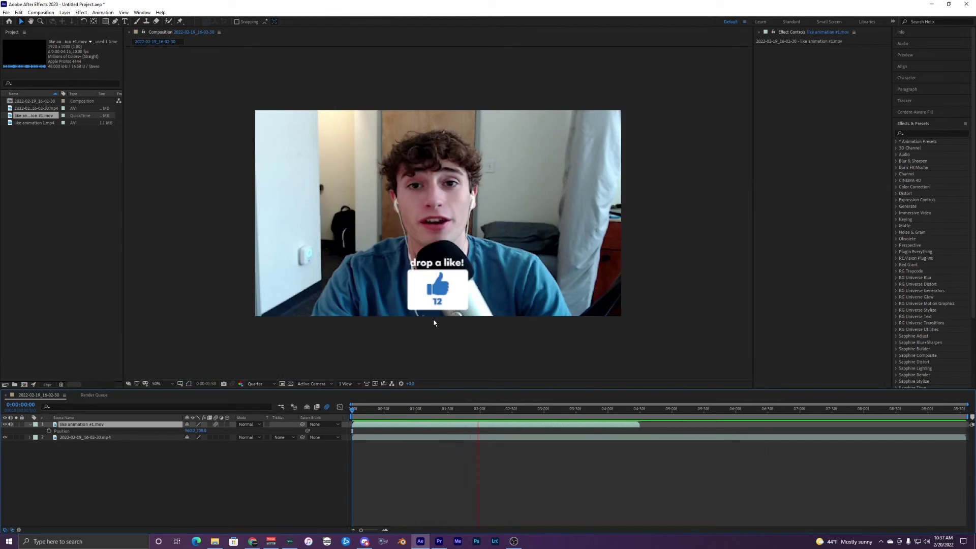
Step: Delete the like animation #1.mov layer and add the green-background like animation 1.mp4 above the webcam layer
key("Delete")
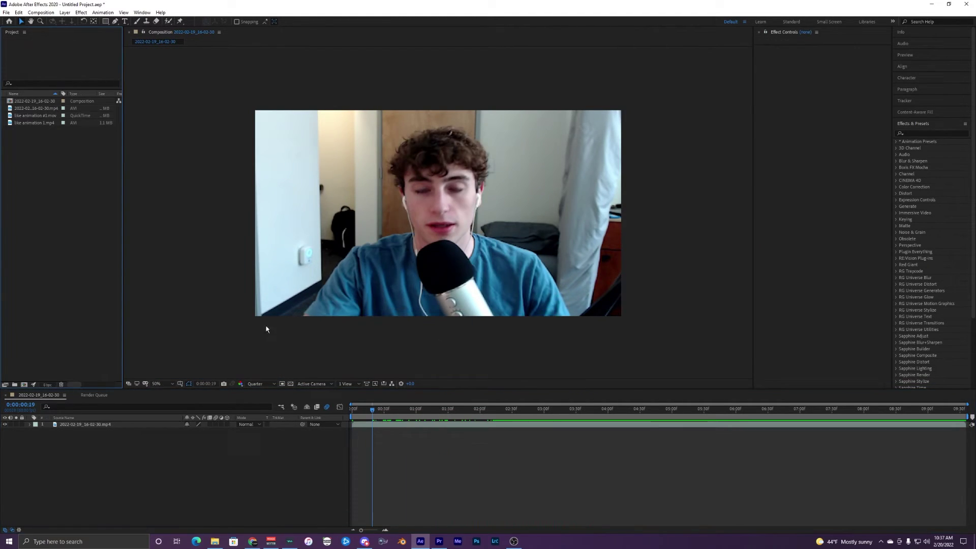
left_click(34, 135)
left_click(34, 123)
left_click(35, 133)
left_click(34, 117)
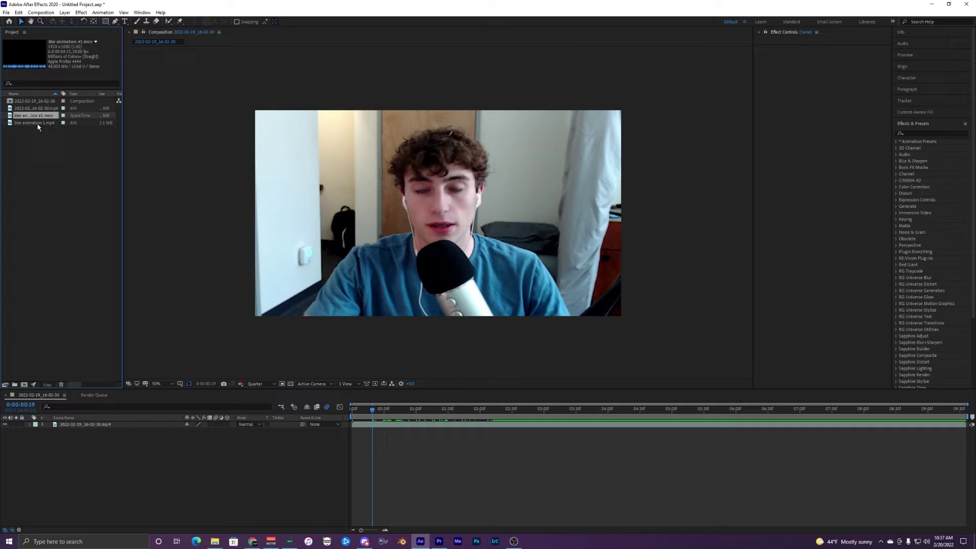
left_click(35, 123)
left_click_drag(32, 125, 425, 430)
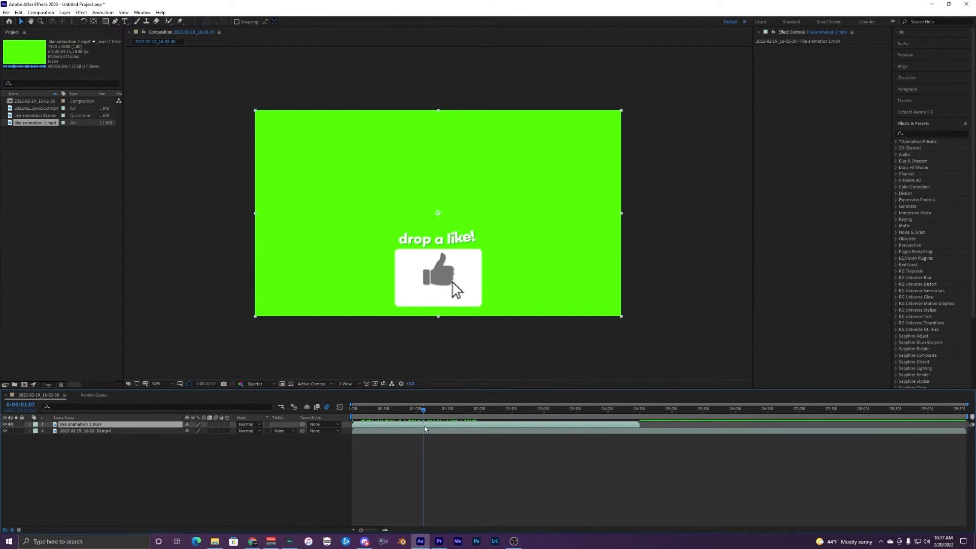
Step: Apply the Keylight (1.2) effect to the like animation 1.mp4 layer and sample its green background as the Screen Colour
left_click(920, 132)
type("ke")
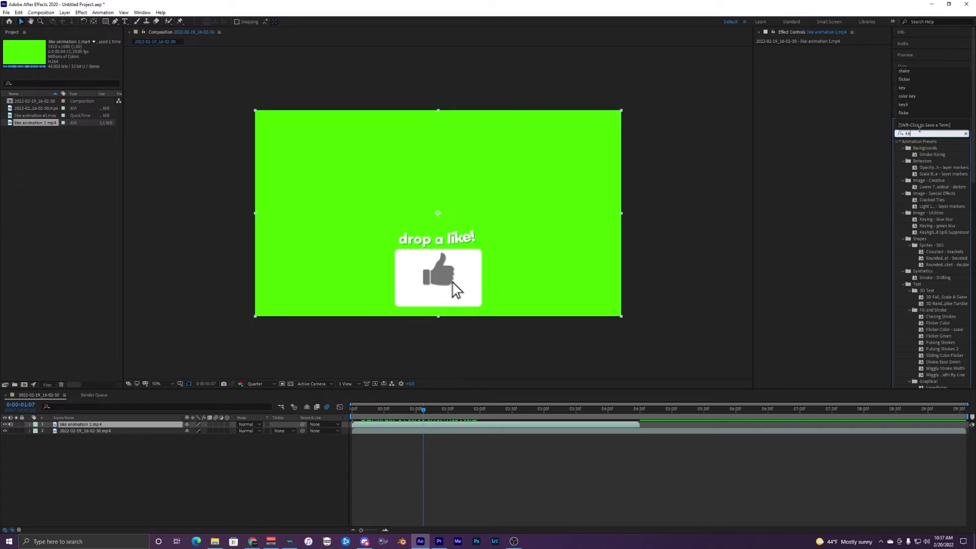
type("ylight")
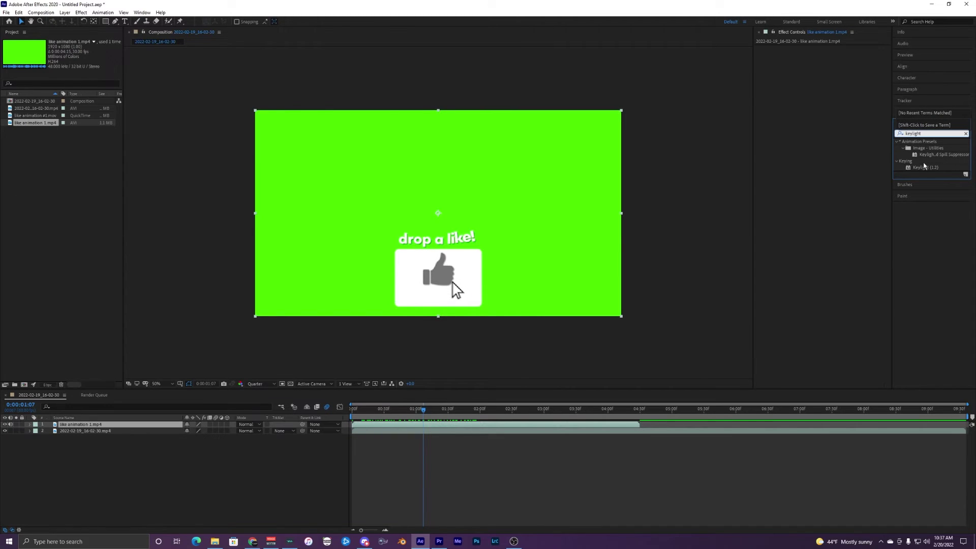
left_click(924, 167)
left_click_drag(925, 173, 425, 426)
left_click(416, 416)
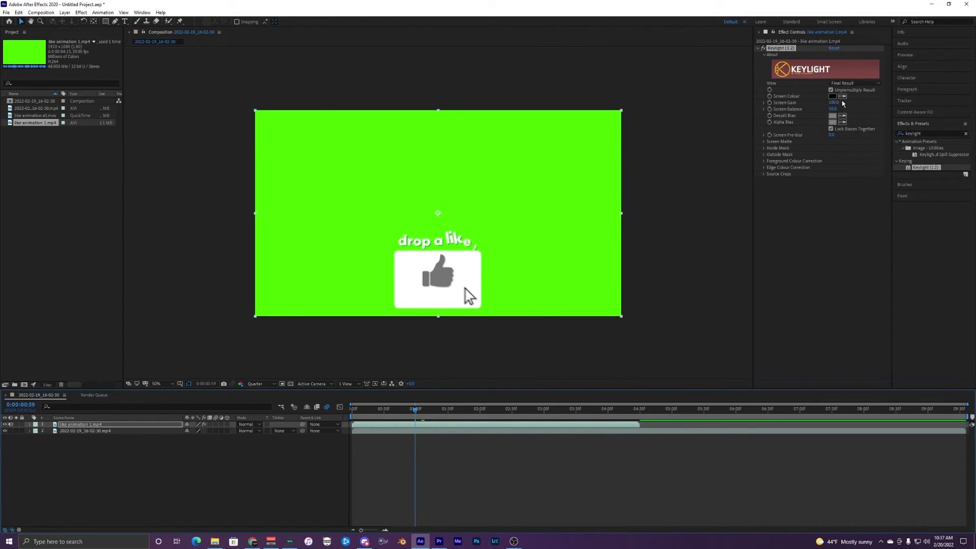
left_click(843, 96)
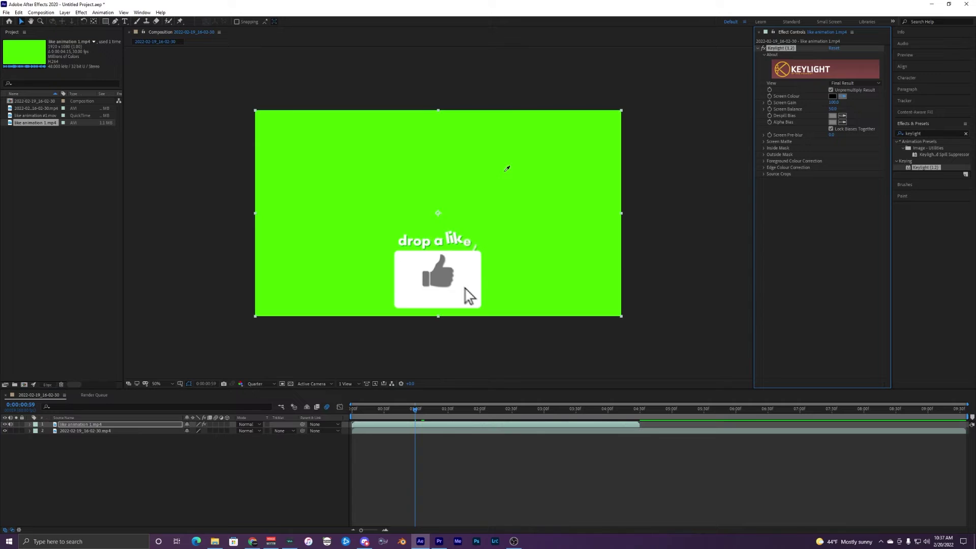
left_click(520, 165)
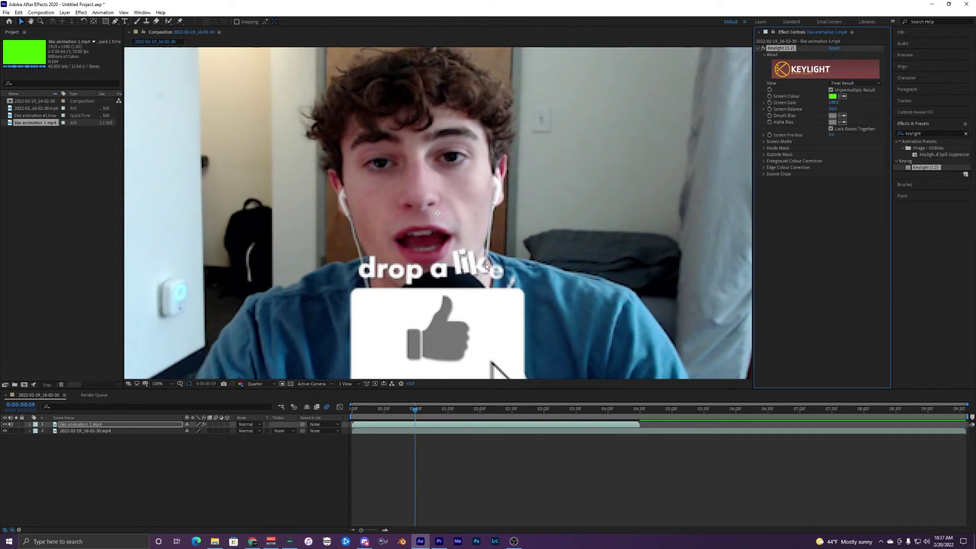
Step: Set the composition preview resolution to Full and inspect the keyed edges around the text and thumbs-up card
scroll(728, 170, "up", 2)
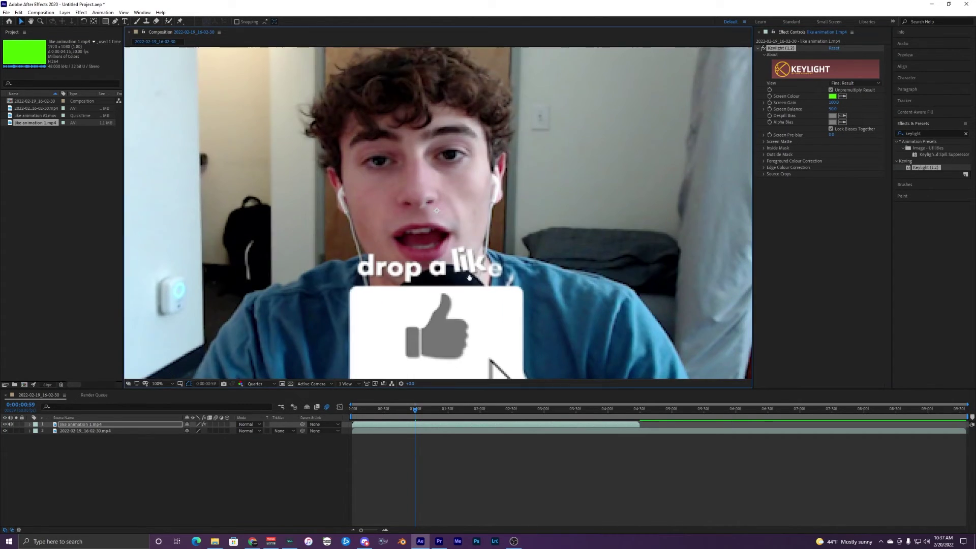
left_click(260, 384)
left_click(264, 403)
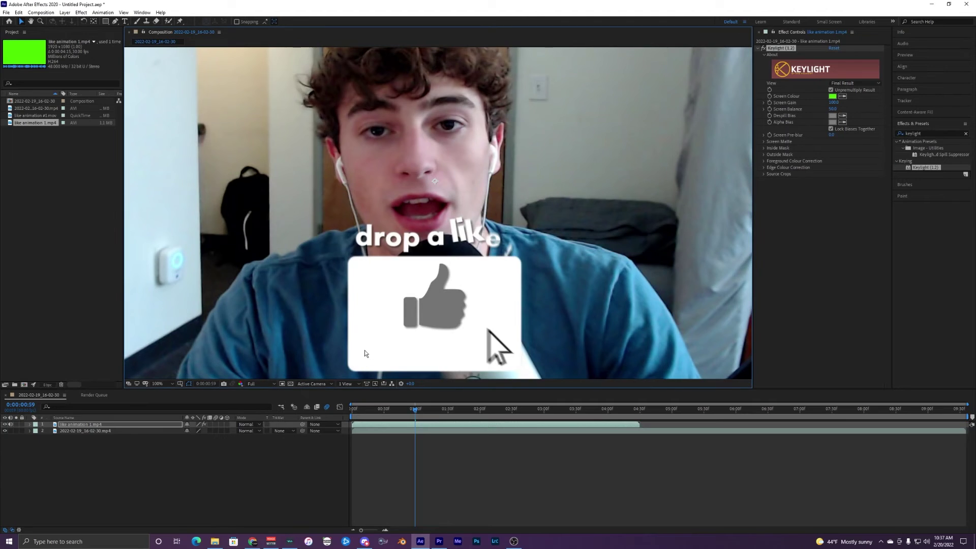
scroll(406, 290, "down", 3)
scroll(447, 289, "up", 3)
scroll(447, 288, "up", 1)
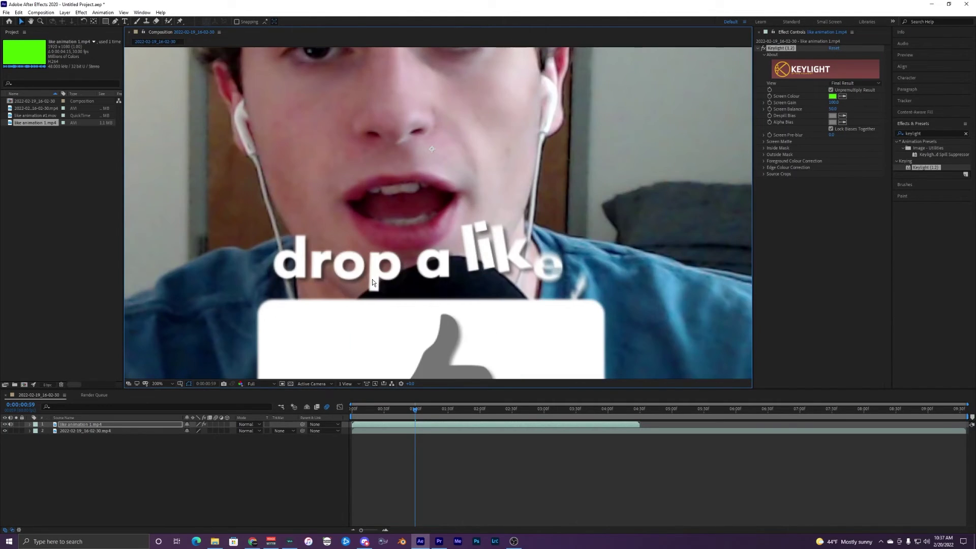
scroll(379, 282, "down", 1)
scroll(337, 345, "down", 1)
Step: Enable motion blur on the keyed like animation 1.mp4 layer and play the composition from the start
key("Home")
key("space")
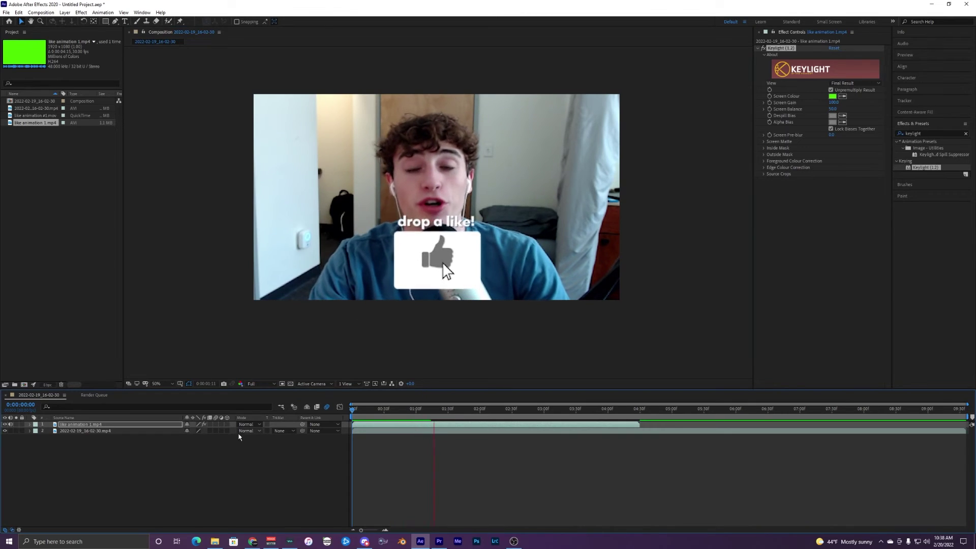
left_click(216, 425)
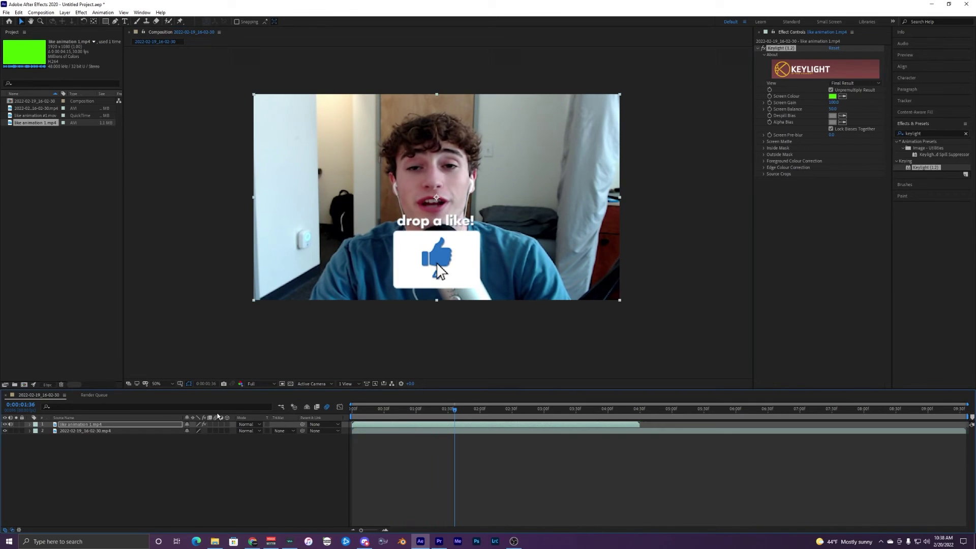
key("Home")
key("space")
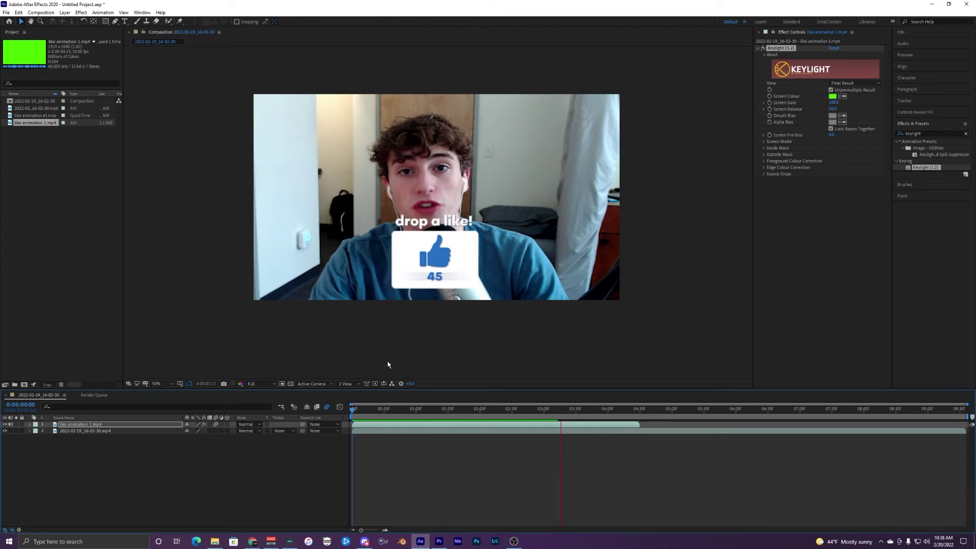
key("space")
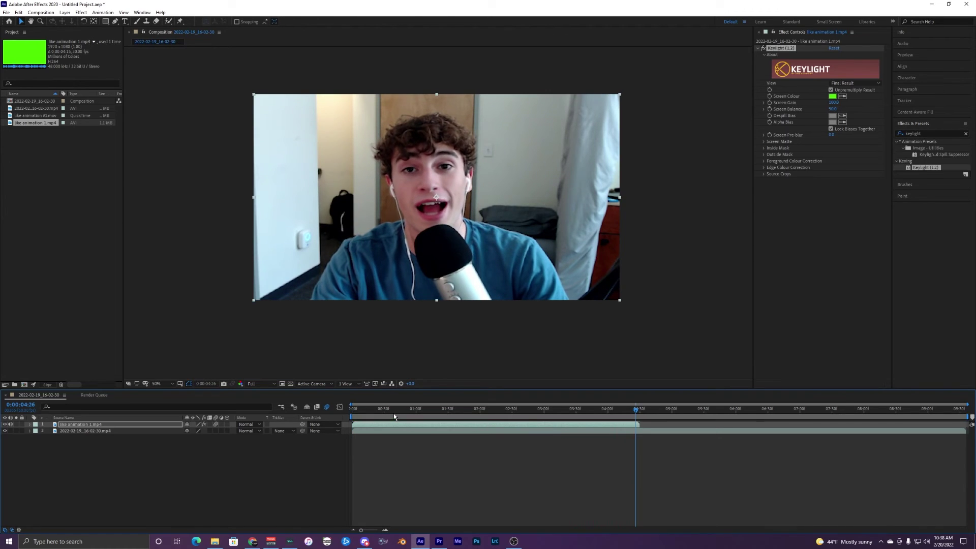